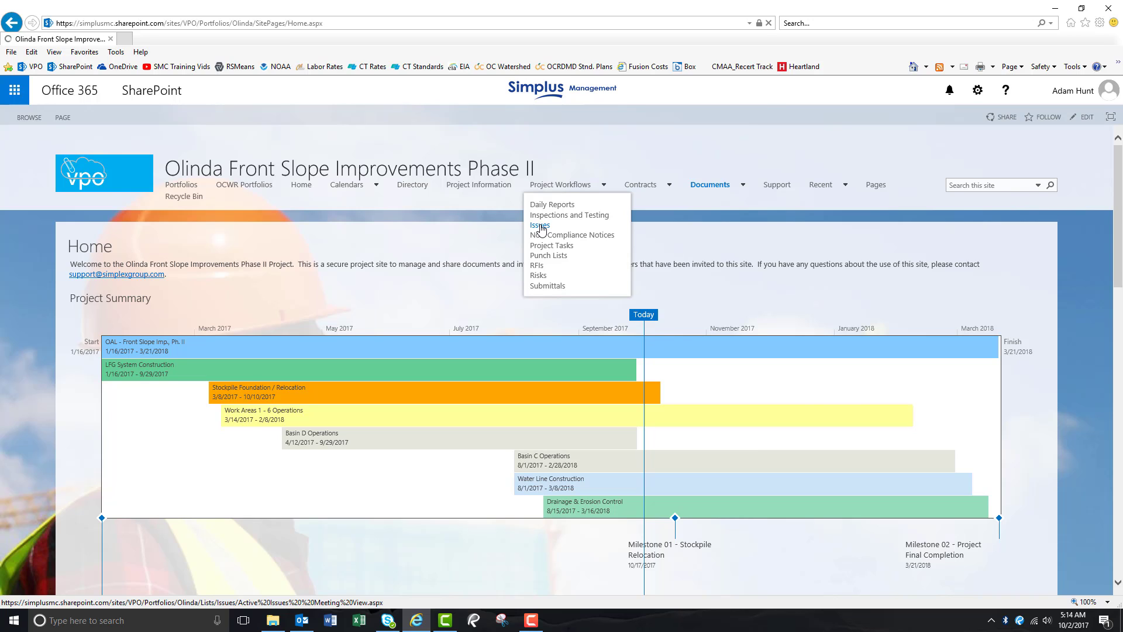
Open the project's Issues list and start a new issue item
{"action": "left_click", "coordinate": [539, 226]}
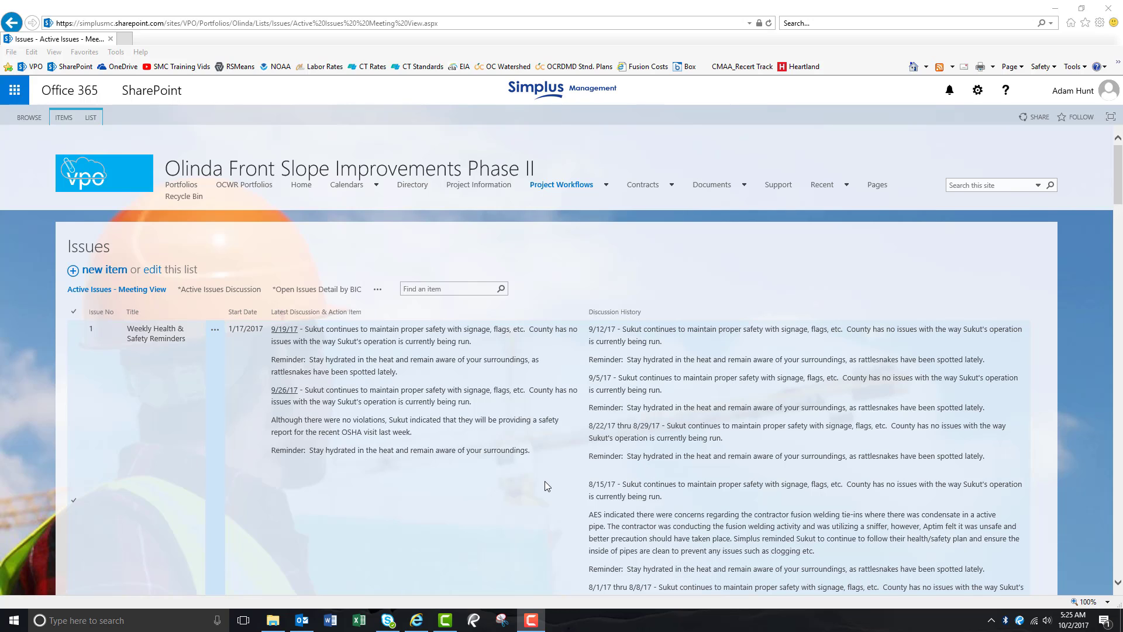
{"action": "left_click", "coordinate": [575, 470]}
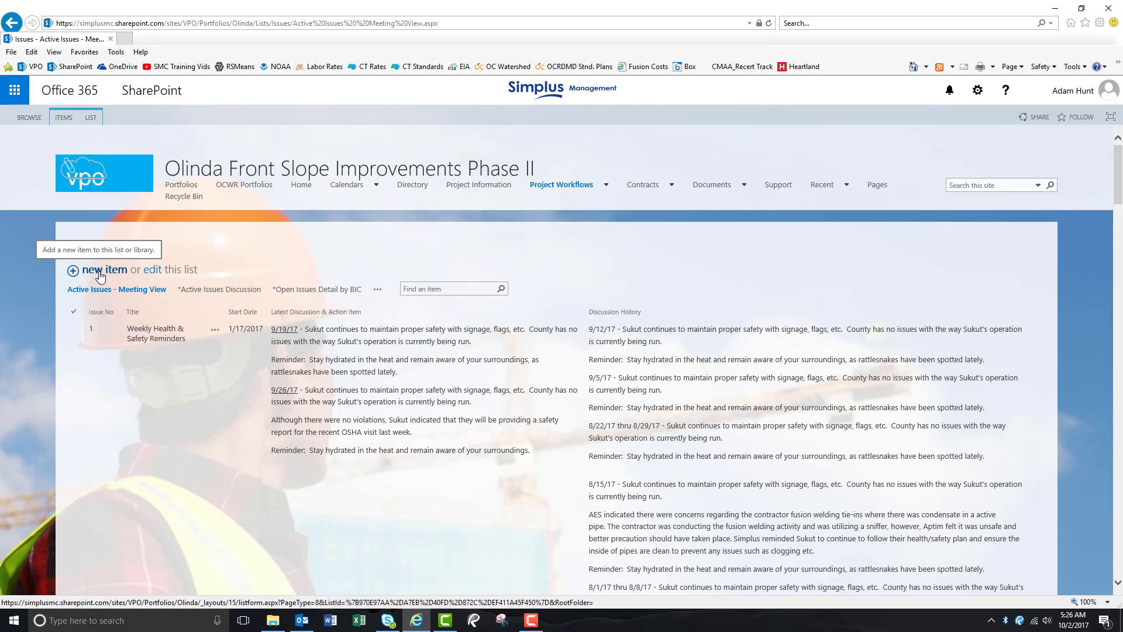
{"action": "left_click", "coordinate": [100, 275]}
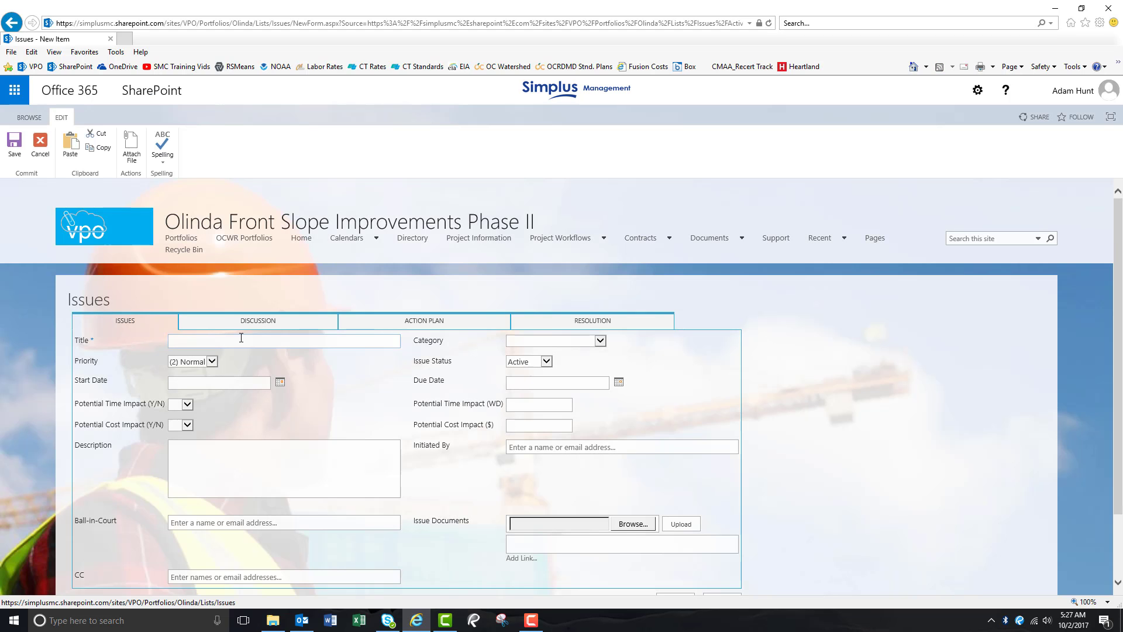
Title the new issue "Issues Training Issues (Test)" and set its category to Other
{"action": "left_click", "coordinate": [345, 344]}
{"action": "type", "text": "Issues Training Issues"}
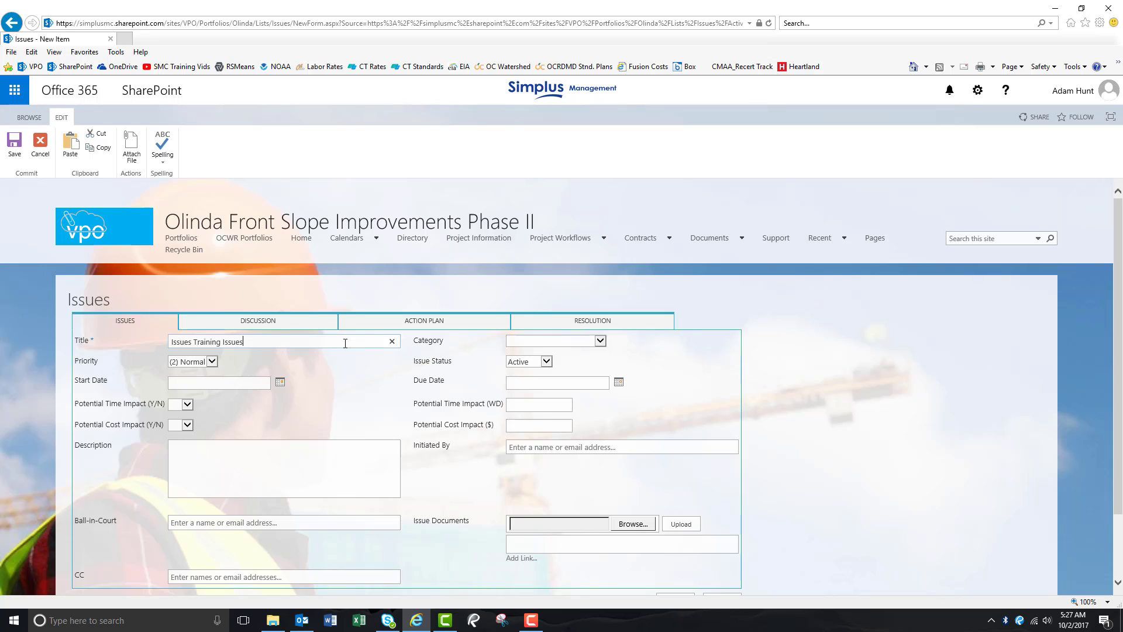
{"action": "type", "text": " (Test)"}
{"action": "key", "text": "Tab"}
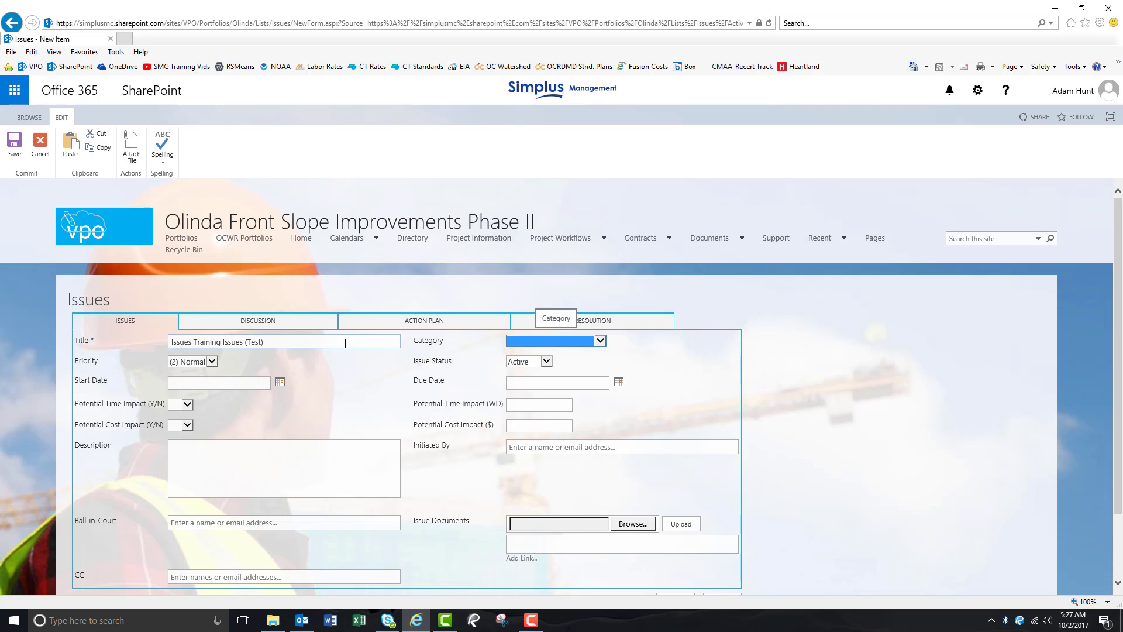
{"action": "left_click", "coordinate": [601, 343]}
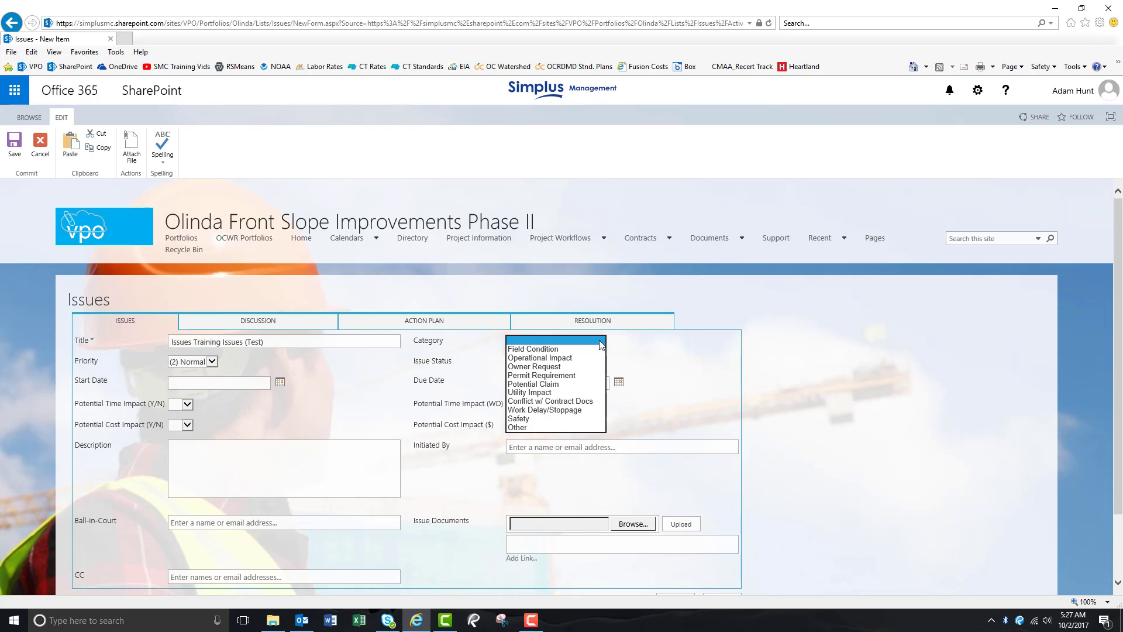
{"action": "left_click", "coordinate": [497, 447]}
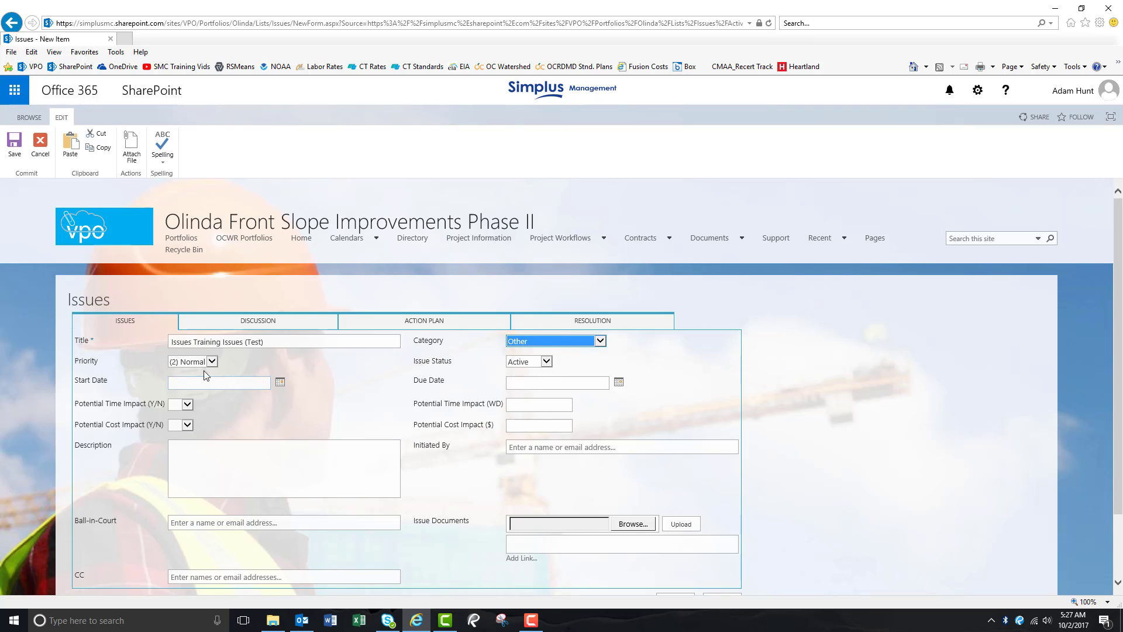
Set the issue's start date to 10/2/2017 and its due date to 10/9/2017
{"action": "left_click", "coordinate": [280, 382]}
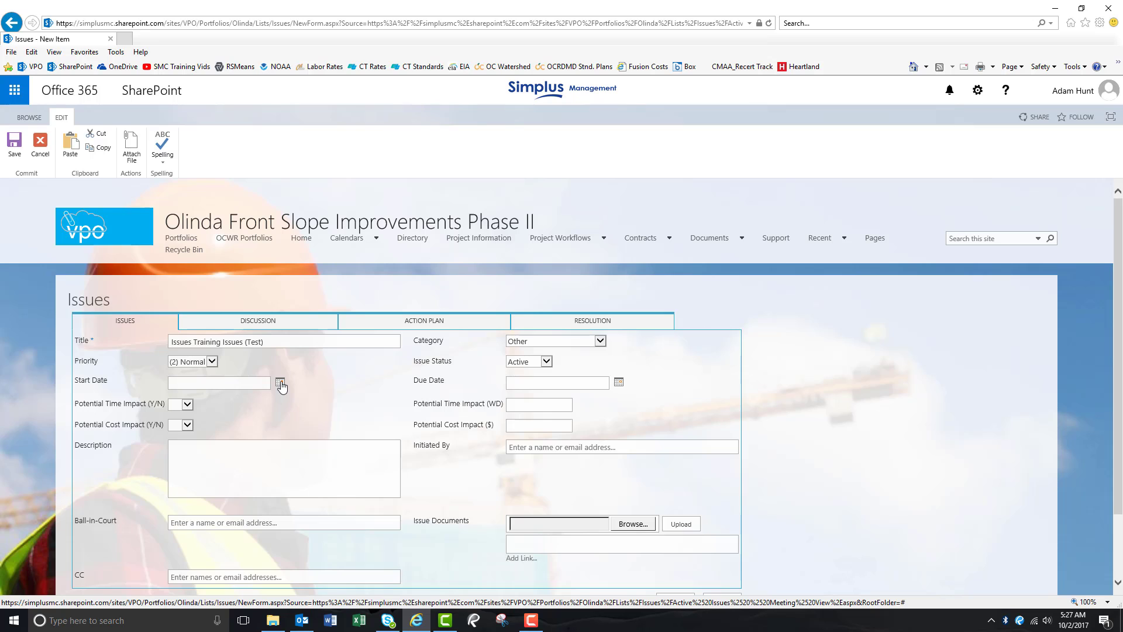
{"action": "left_click", "coordinate": [196, 426]}
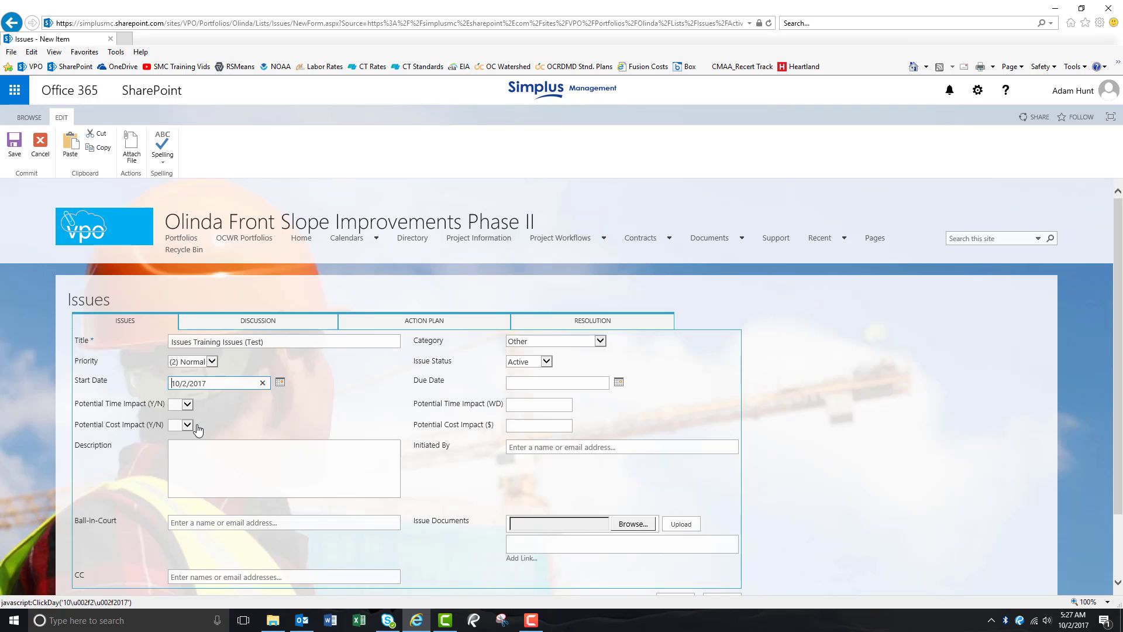
{"action": "left_click", "coordinate": [618, 383]}
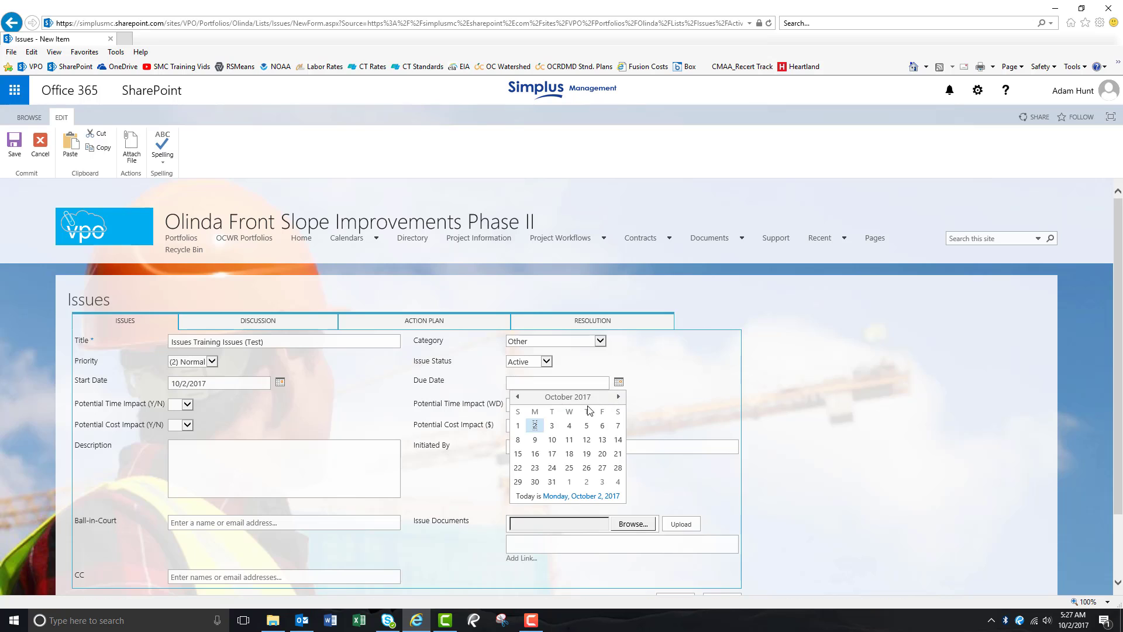
{"action": "left_click", "coordinate": [535, 440]}
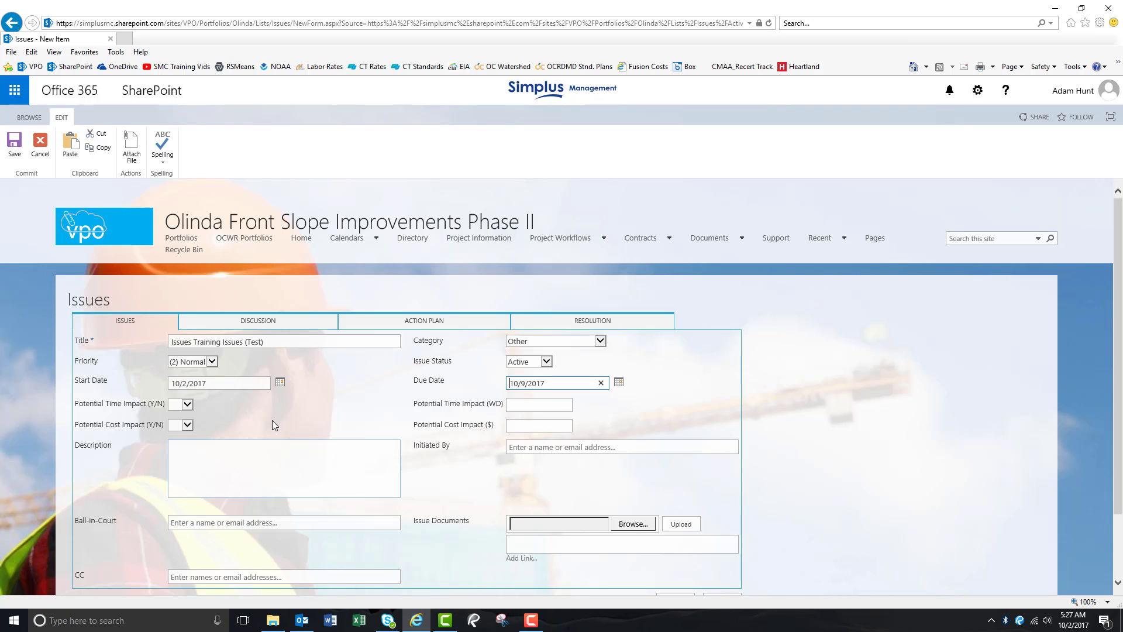
Set both Potential Time Impact (Y/N) and Potential Cost Impact (Y/N) to No, leaving the impact amounts blank
{"action": "left_click", "coordinate": [187, 405]}
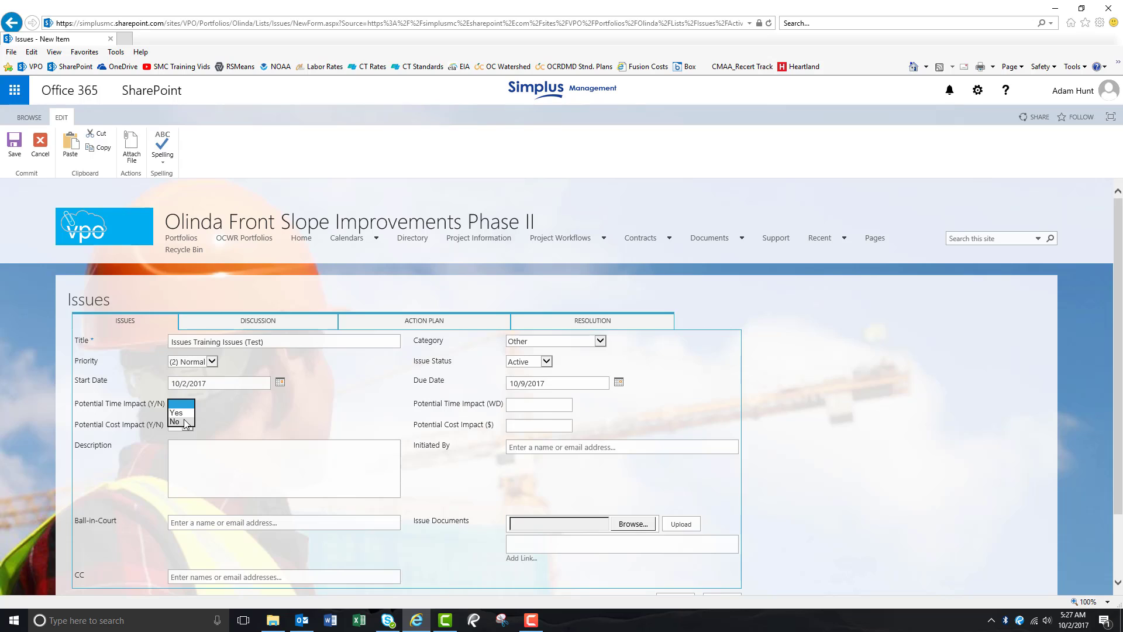
{"action": "left_click", "coordinate": [185, 422]}
{"action": "left_click", "coordinate": [187, 425]}
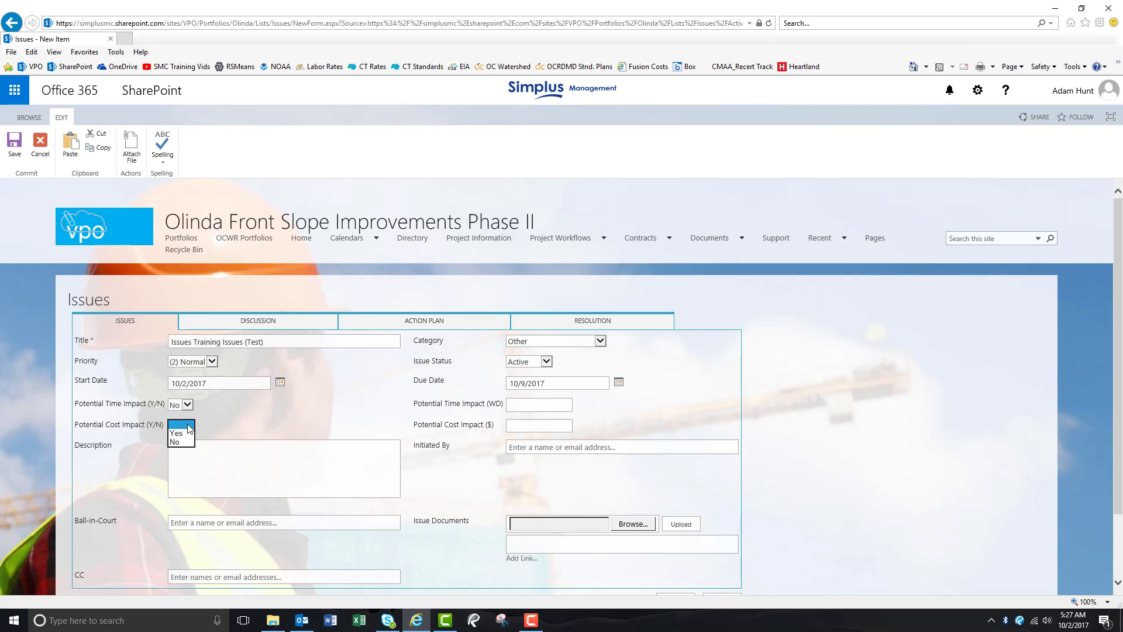
{"action": "left_click", "coordinate": [179, 448]}
{"action": "left_click", "coordinate": [525, 405]}
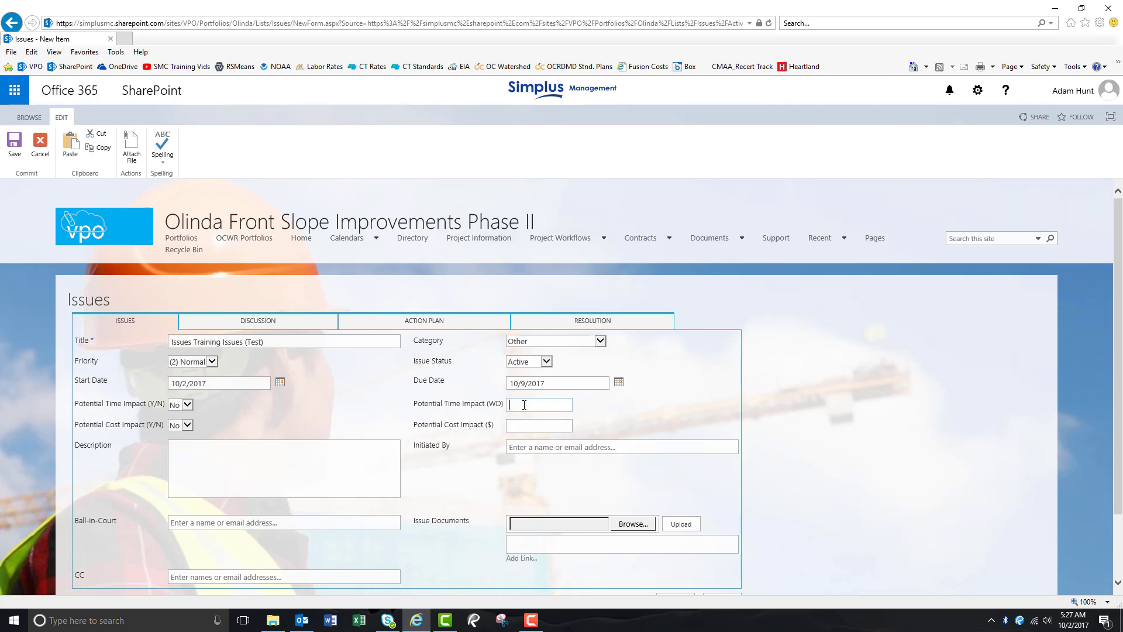
{"action": "left_click", "coordinate": [524, 426]}
Enter the description "Simplus is creating training videos for VPO." and fill in Initiated By with the initiating user's name
{"action": "left_click", "coordinate": [301, 456]}
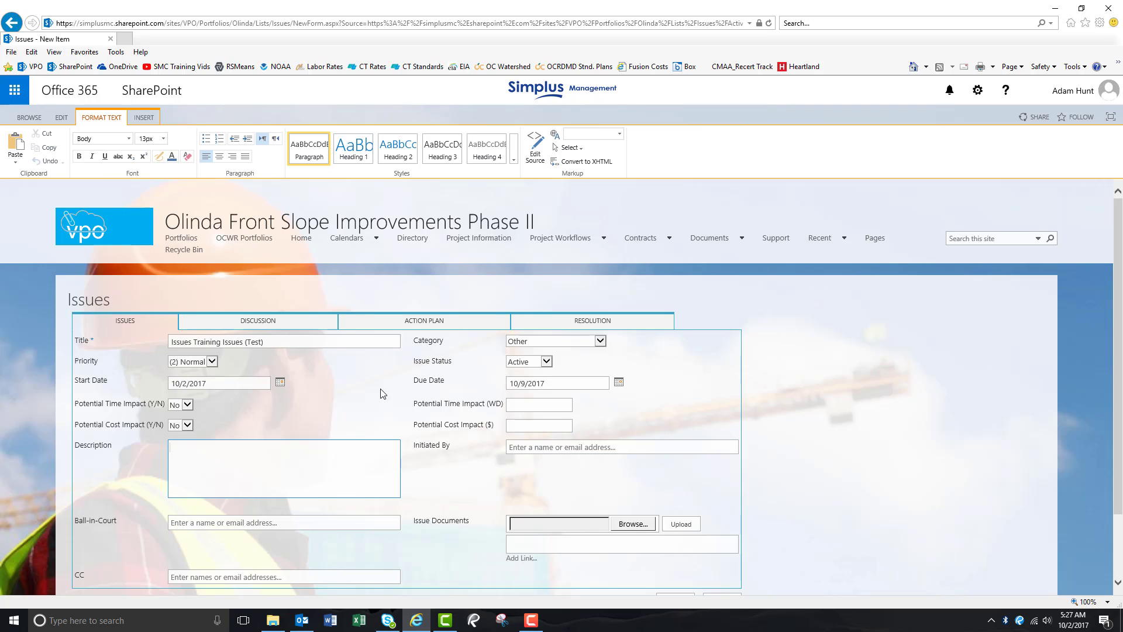
{"action": "type", "text": "Simplus is creating training videos for VPO."}
{"action": "left_click", "coordinate": [606, 449]}
{"action": "type", "text": "adam"}
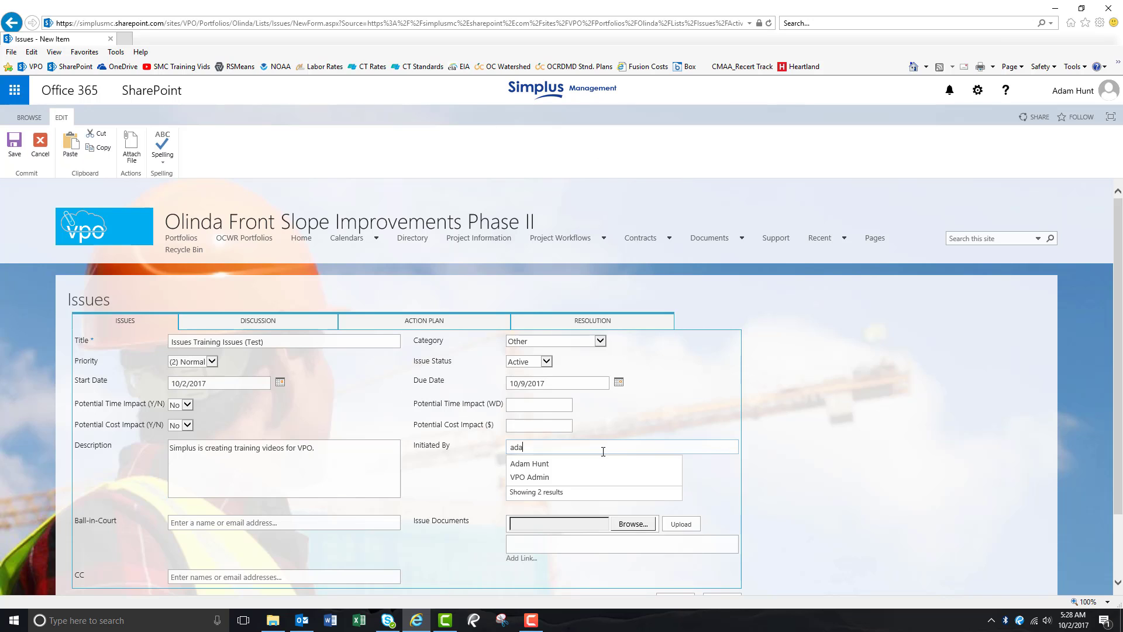
{"action": "left_click", "coordinate": [532, 466]}
{"action": "scroll", "coordinate": [490, 479], "scroll_direction": "down", "scroll_amount": 3}
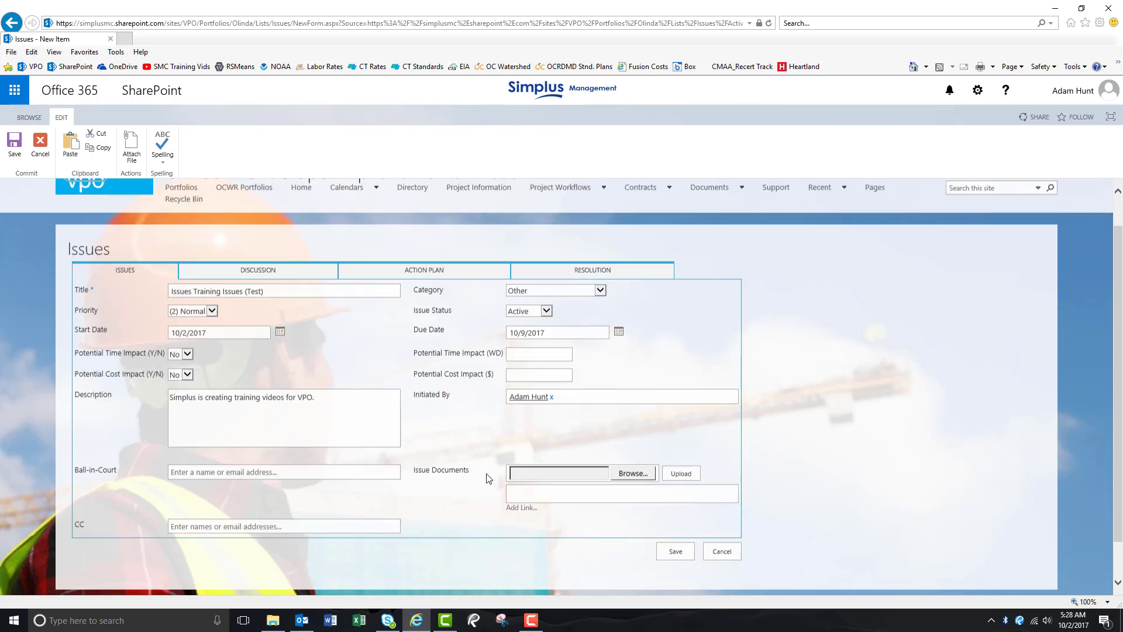
Assign the issue's Ball-in-Court to the Simplus Trainer account and leave CC empty
{"action": "left_click", "coordinate": [279, 442]}
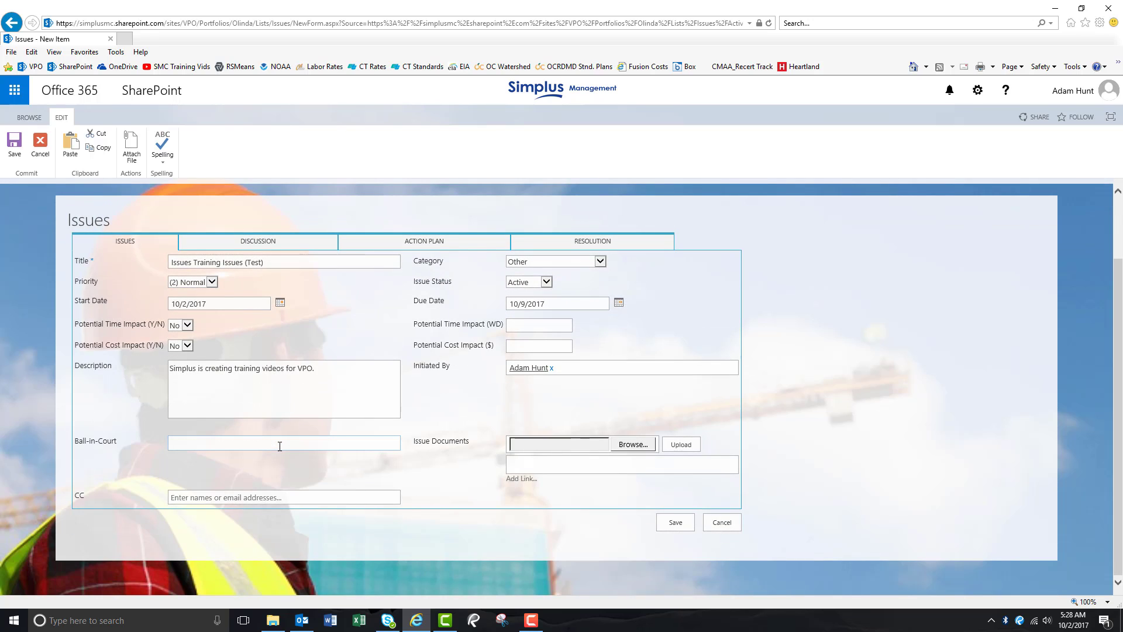
{"action": "type", "text": "simplustra"}
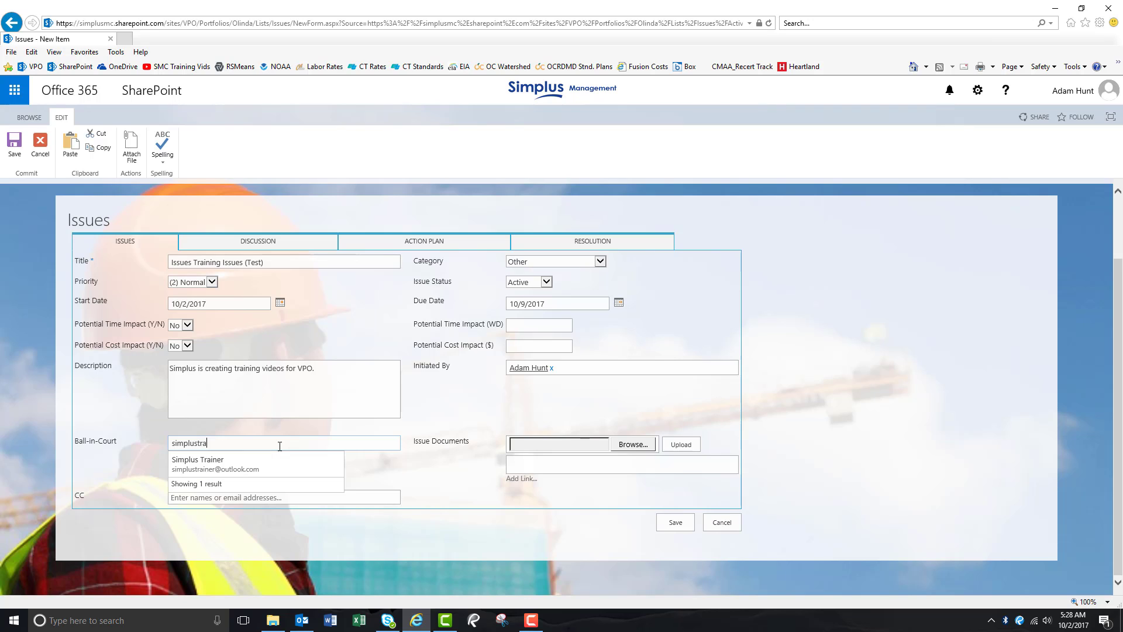
{"action": "key", "text": "Down"}
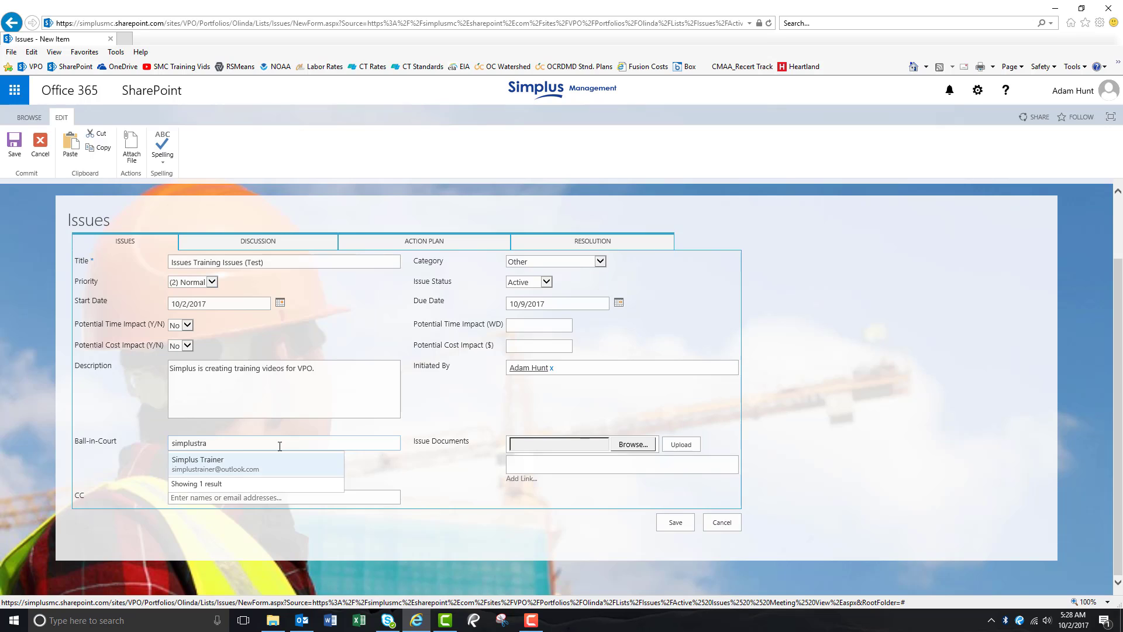
{"action": "key", "text": "Return"}
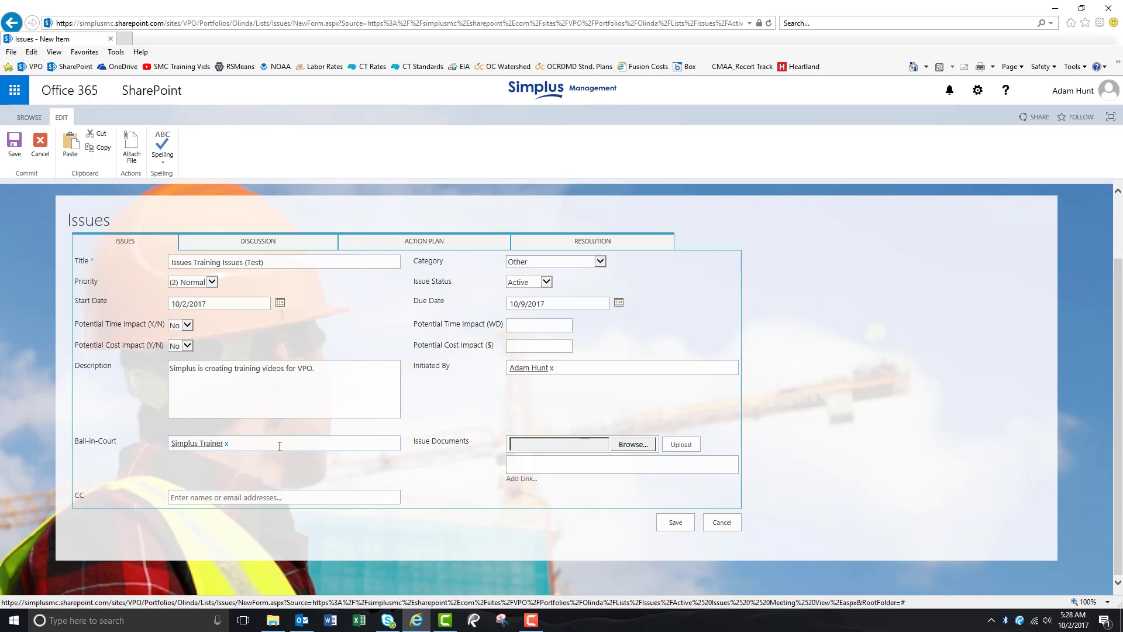
{"action": "left_click", "coordinate": [252, 497]}
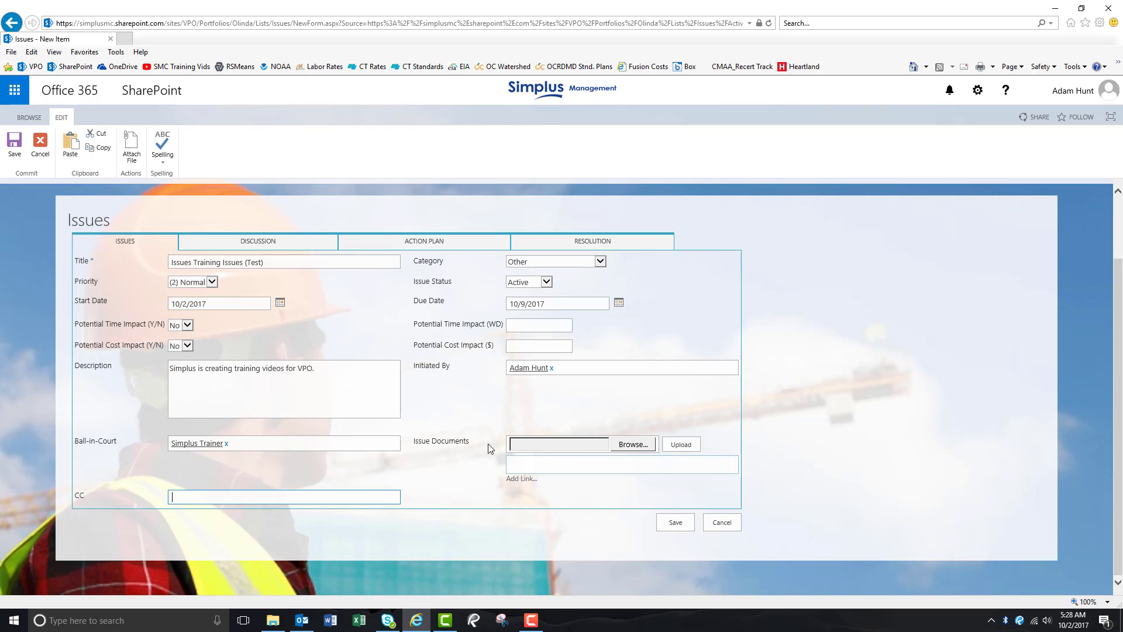
Enter "10/2/17 - Simplus created this item to help train our employees." as the issue's Latest Discussion & Action Item
{"action": "left_click", "coordinate": [258, 246]}
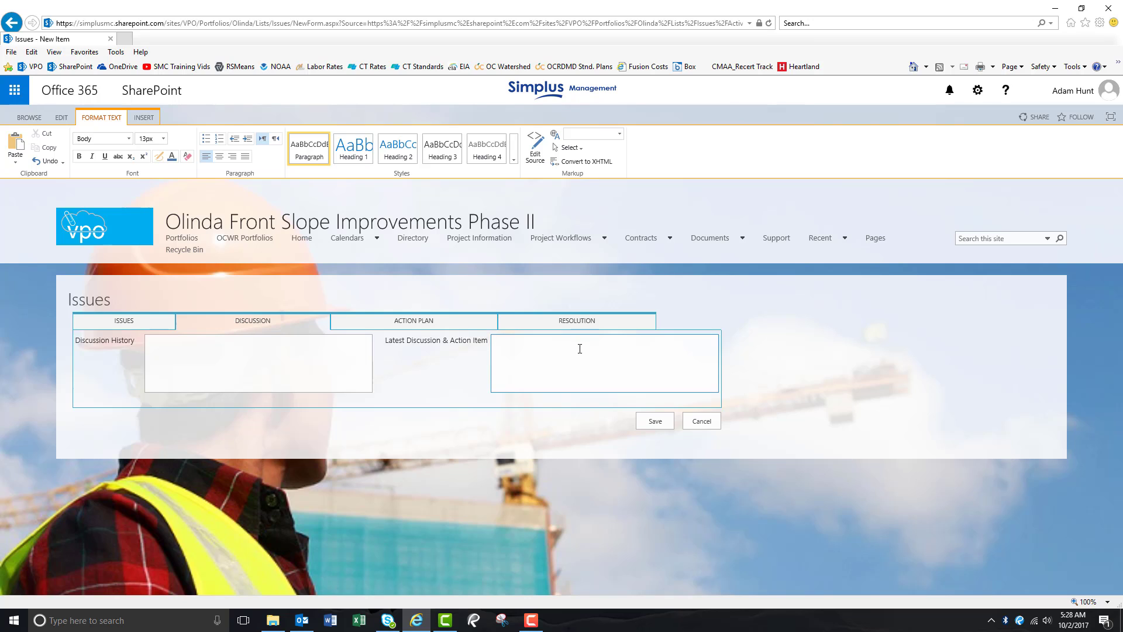
{"action": "type", "text": "10/2/17 - Simplus created ths"}
{"action": "key", "text": "BackSpace"}
{"action": "key", "text": "BackSpace"}
{"action": "type", "text": "is item to help train our employees."}
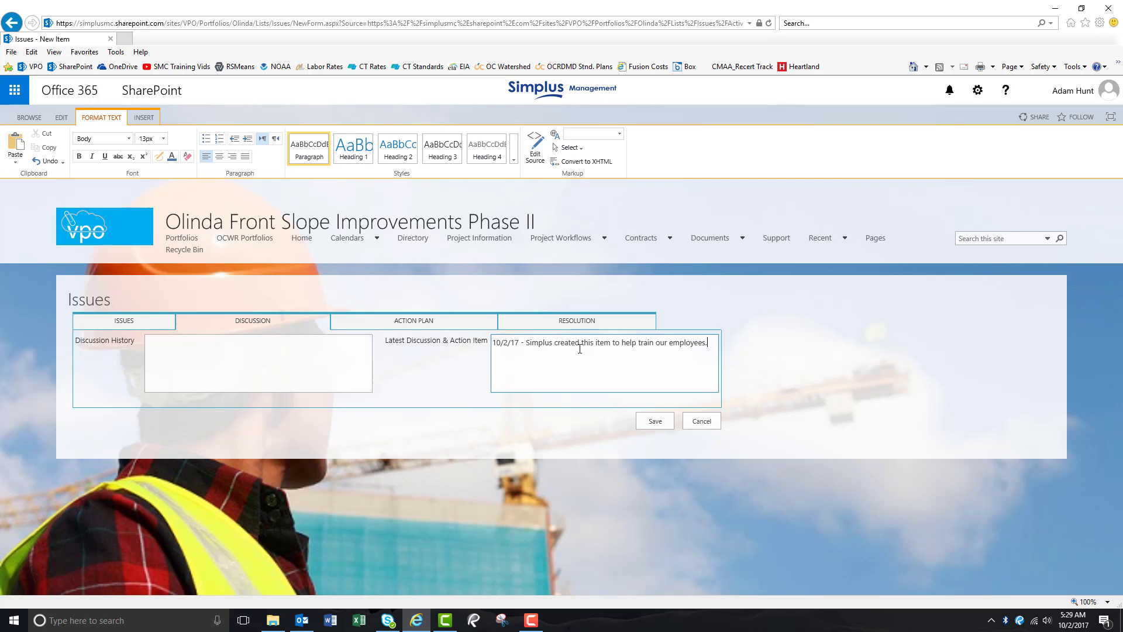
Examine the issue's Action Plan section and the available Issue Status choices, keeping the status Active
{"action": "left_click", "coordinate": [424, 323]}
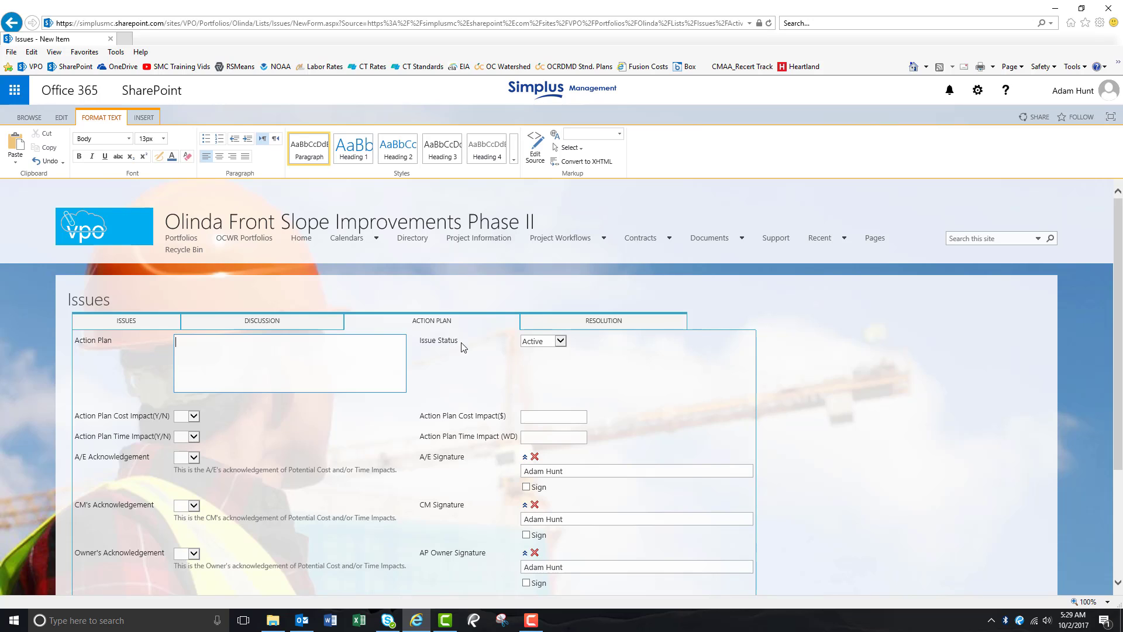
{"action": "left_click", "coordinate": [561, 343]}
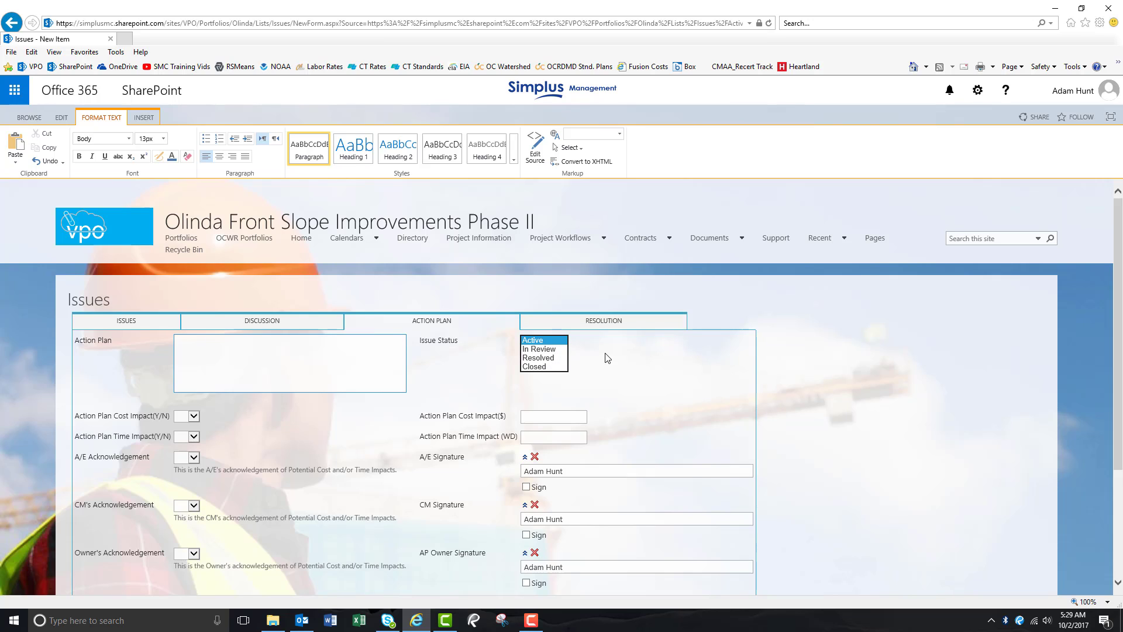
{"action": "left_click", "coordinate": [620, 356]}
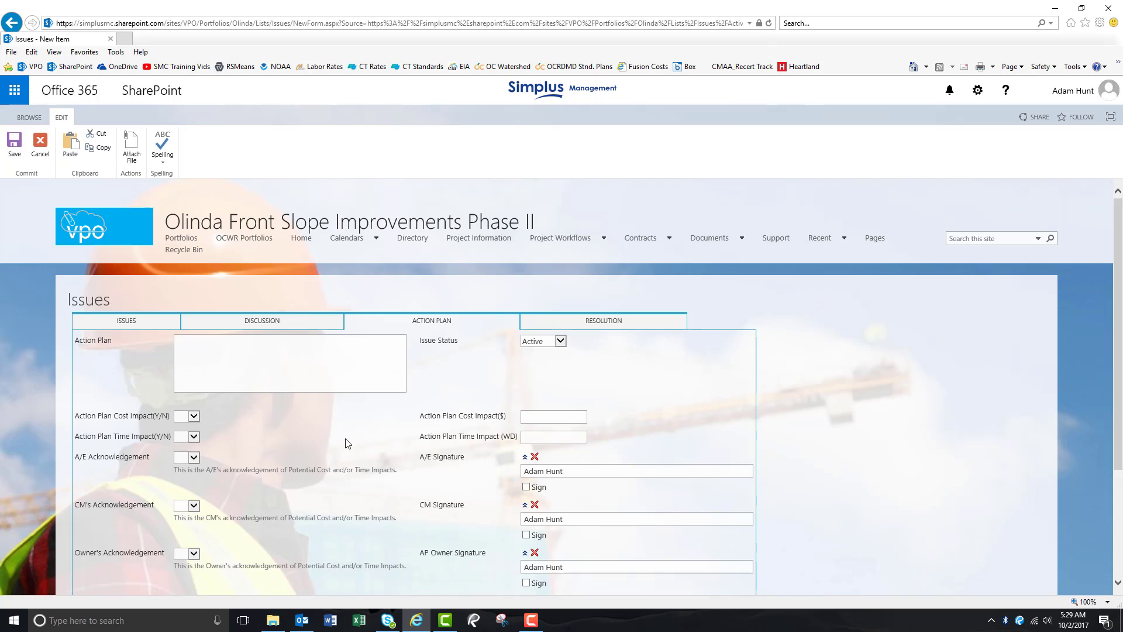
Look over the issue's Resolution section and save the new issue
{"action": "left_click", "coordinate": [609, 323]}
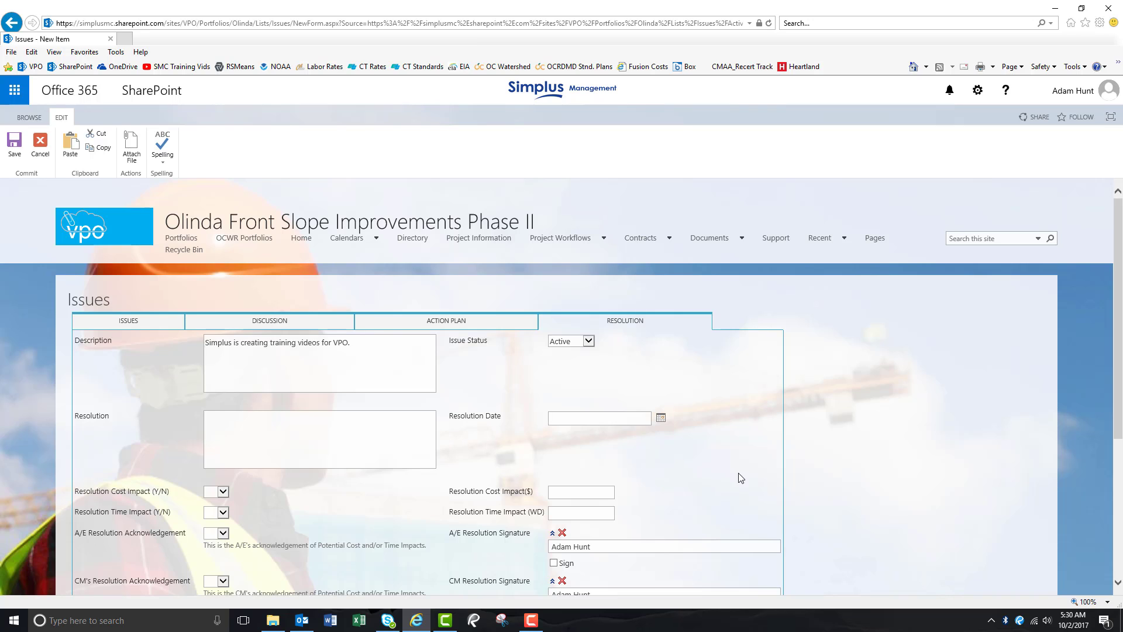
{"action": "scroll", "coordinate": [740, 476], "scroll_direction": "down", "scroll_amount": 3}
{"action": "scroll", "coordinate": [741, 477], "scroll_direction": "up", "scroll_amount": 3}
{"action": "scroll", "coordinate": [773, 503], "scroll_direction": "down", "scroll_amount": 3}
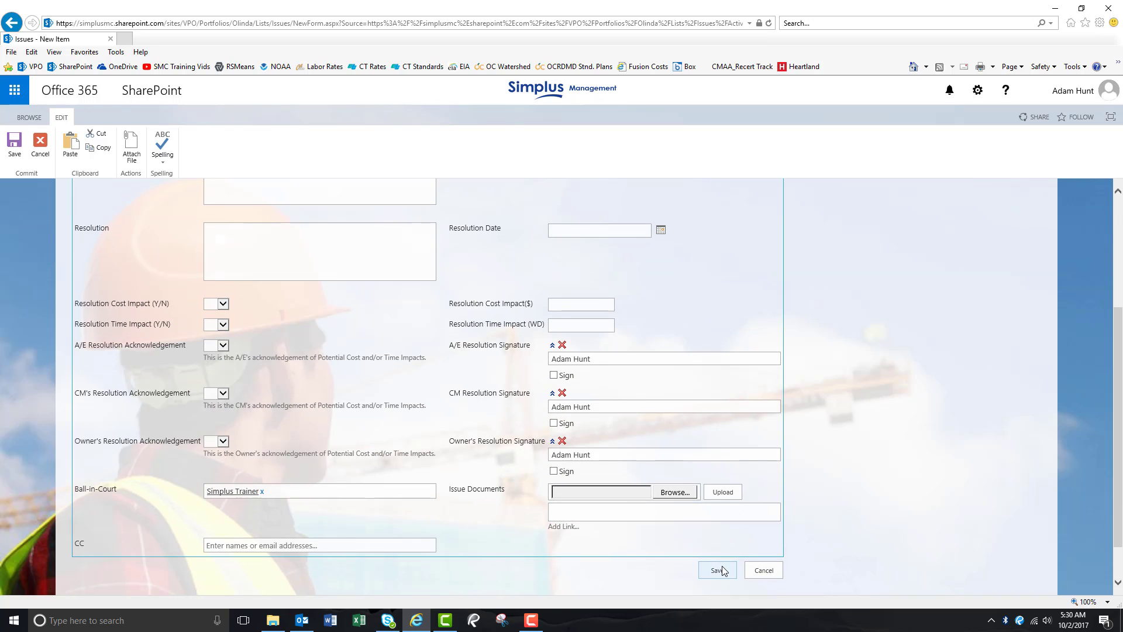
{"action": "left_click", "coordinate": [722, 566]}
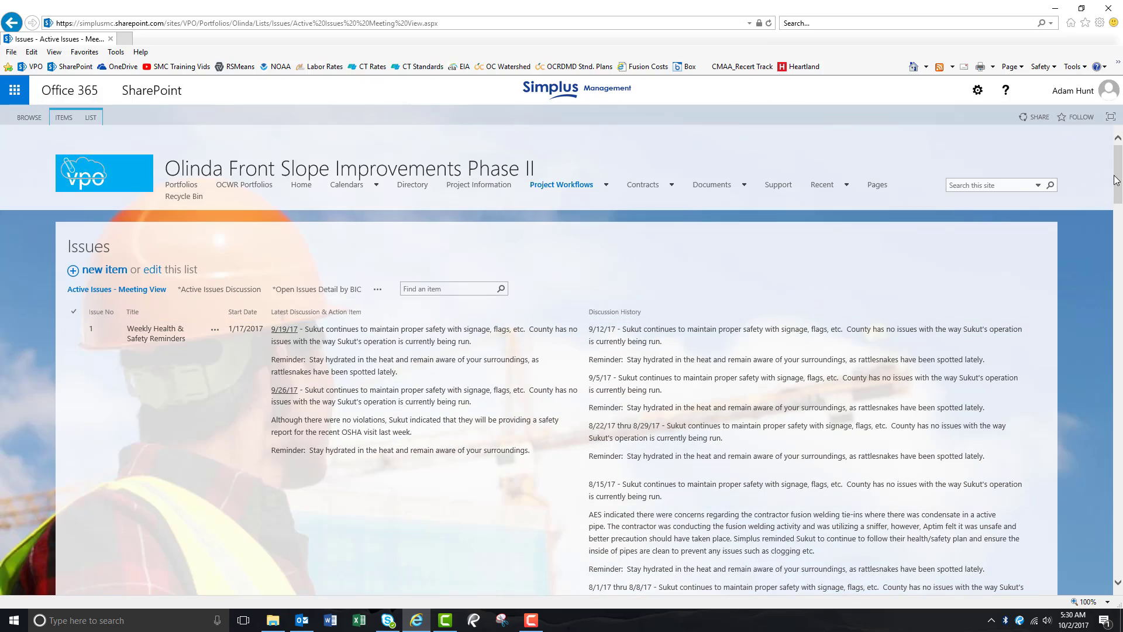
Find the Issues Training Issues (Test) item at the end of the issues list and open it for editing
{"action": "left_click_drag", "start_coordinate": [1120, 167], "coordinate": [1115, 548]}
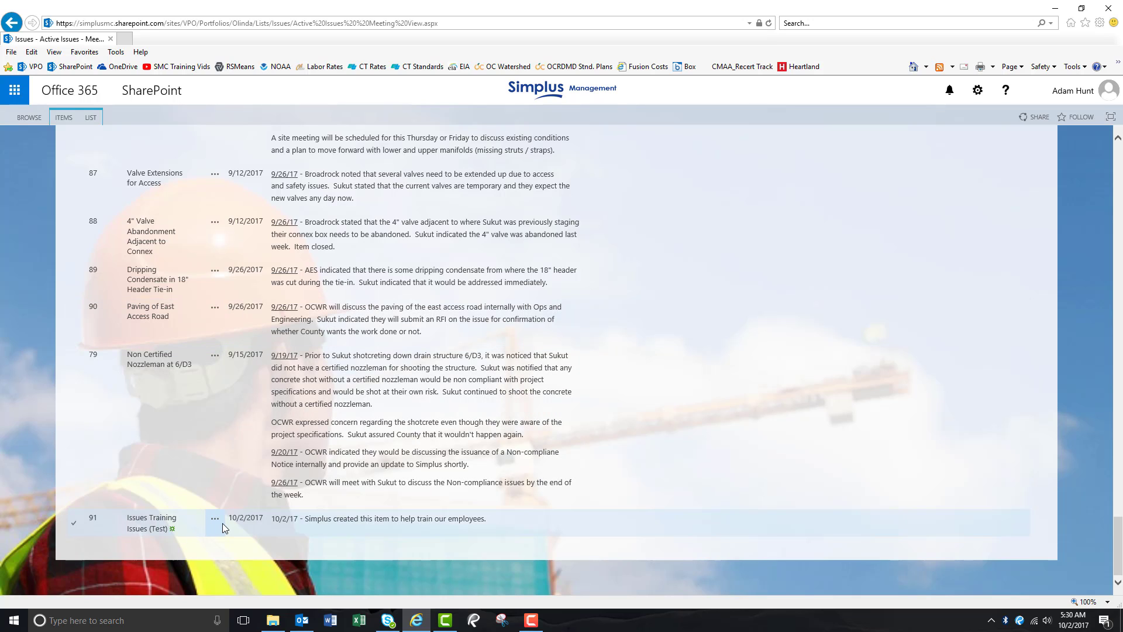
{"action": "left_click", "coordinate": [147, 523]}
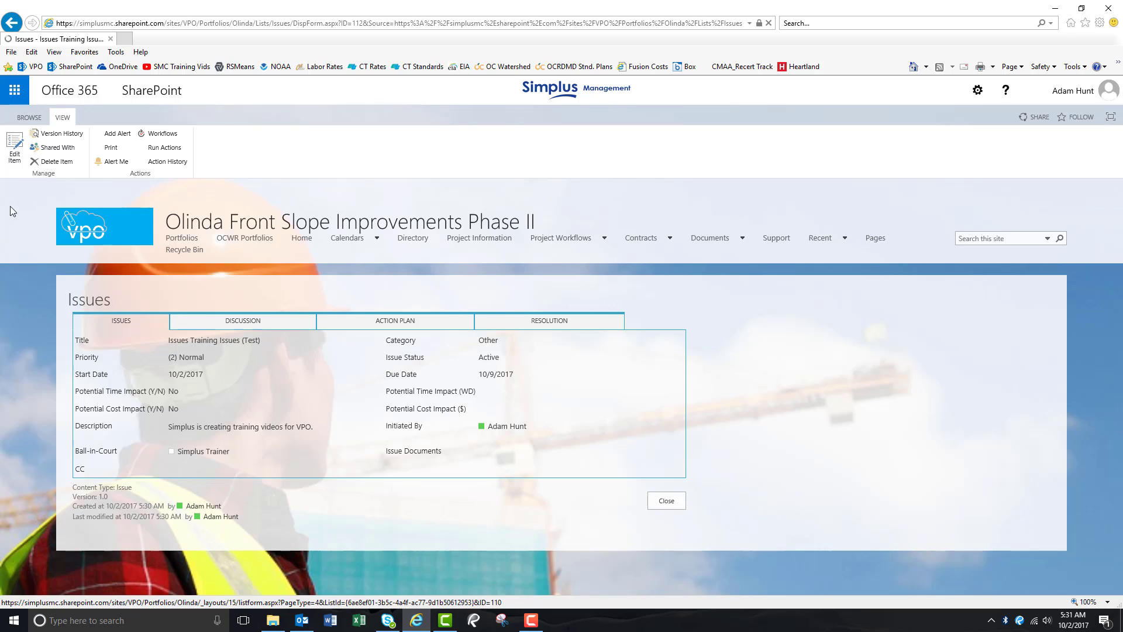
{"action": "left_click", "coordinate": [16, 157]}
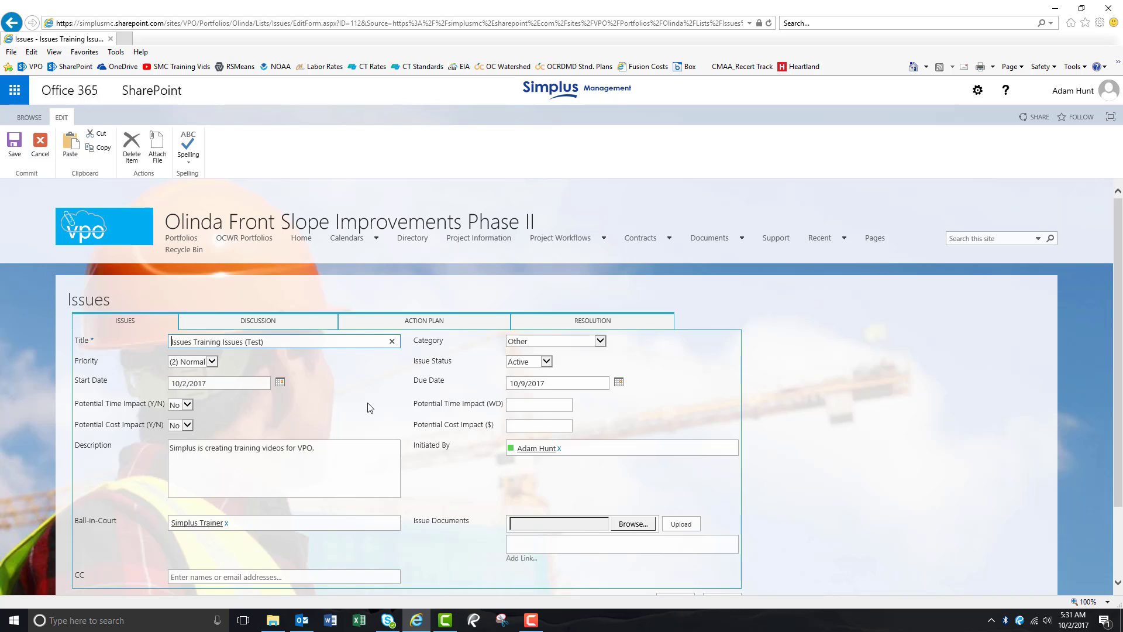
Add "10/9/17 - Simplus employees are now training with the issues module in VPO." below the 10/2/17 entry in Latest Discussion & Action Item
{"action": "left_click", "coordinate": [271, 324]}
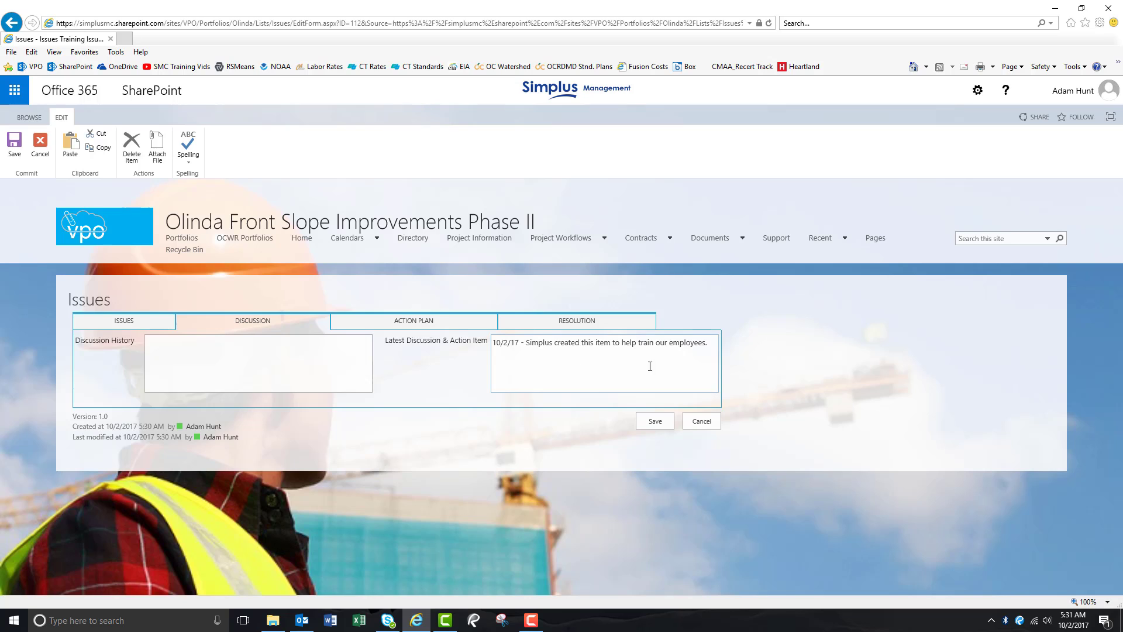
{"action": "left_click", "coordinate": [707, 345]}
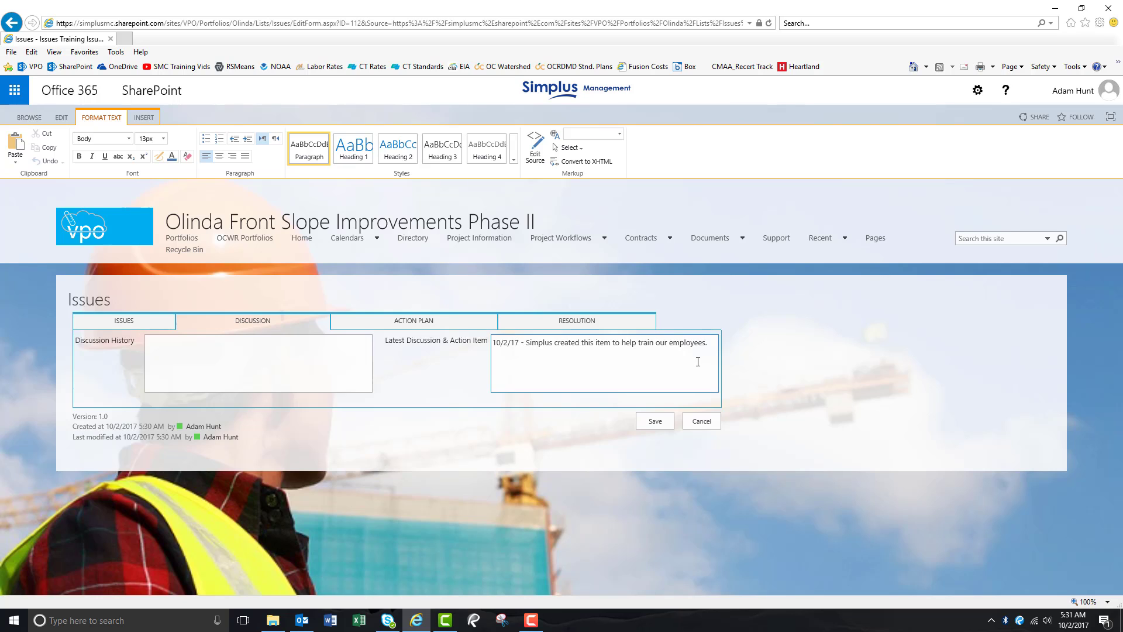
{"action": "type", "text": "10/9/17 "}
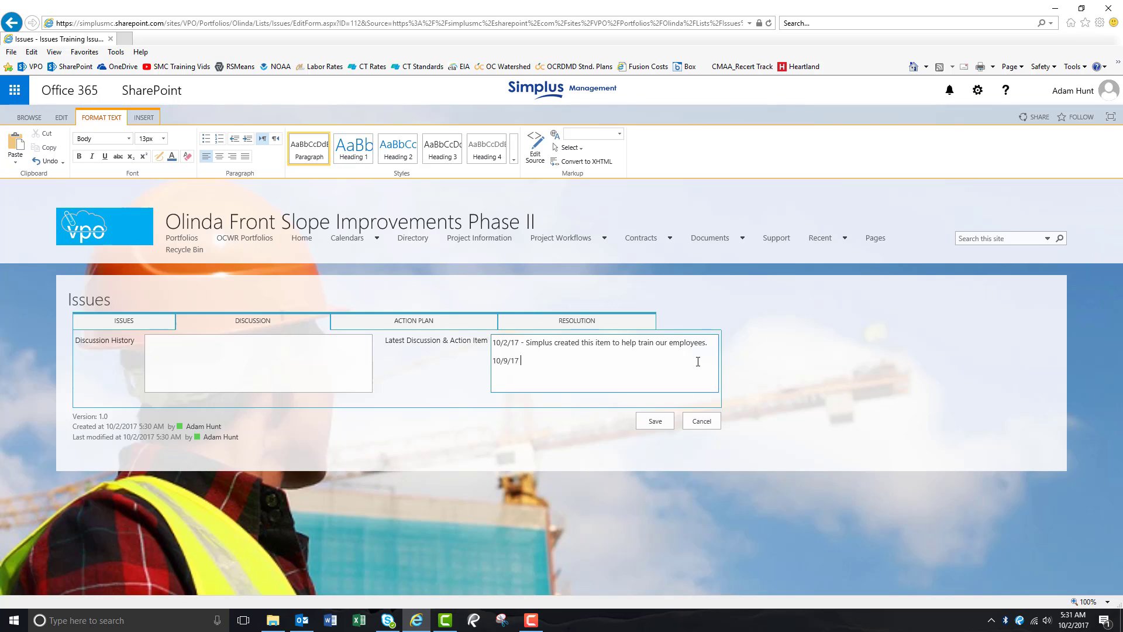
{"action": "type", "text": "- Simplus employees are now training with the issues module in VPO."}
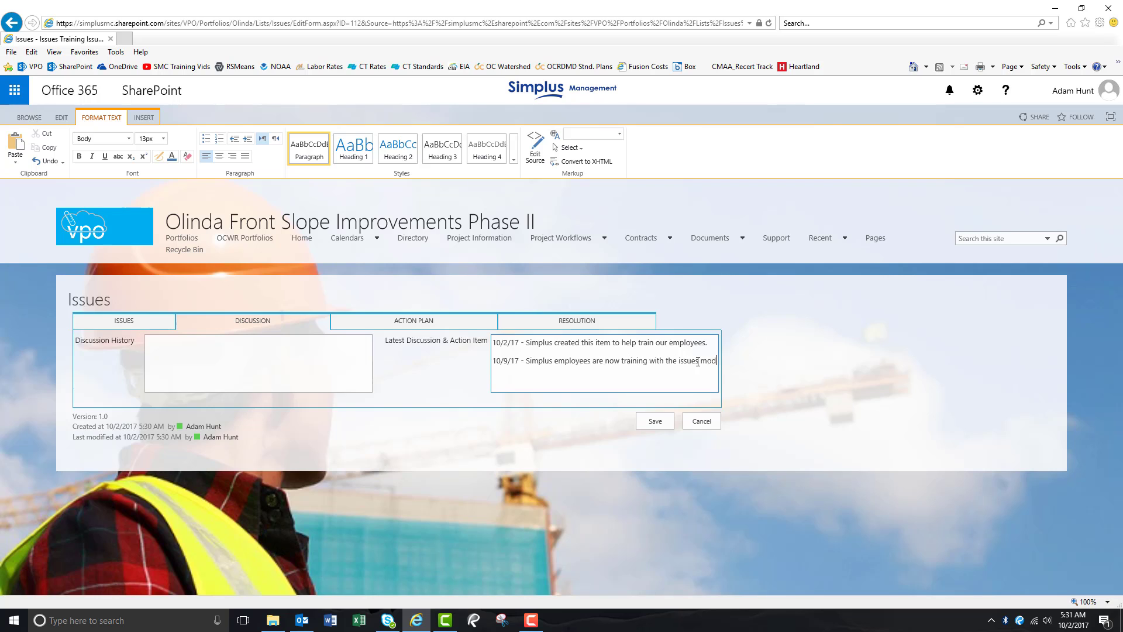
Enter "A video has been created for training." as the issue's Action Plan
{"action": "left_click", "coordinate": [417, 321]}
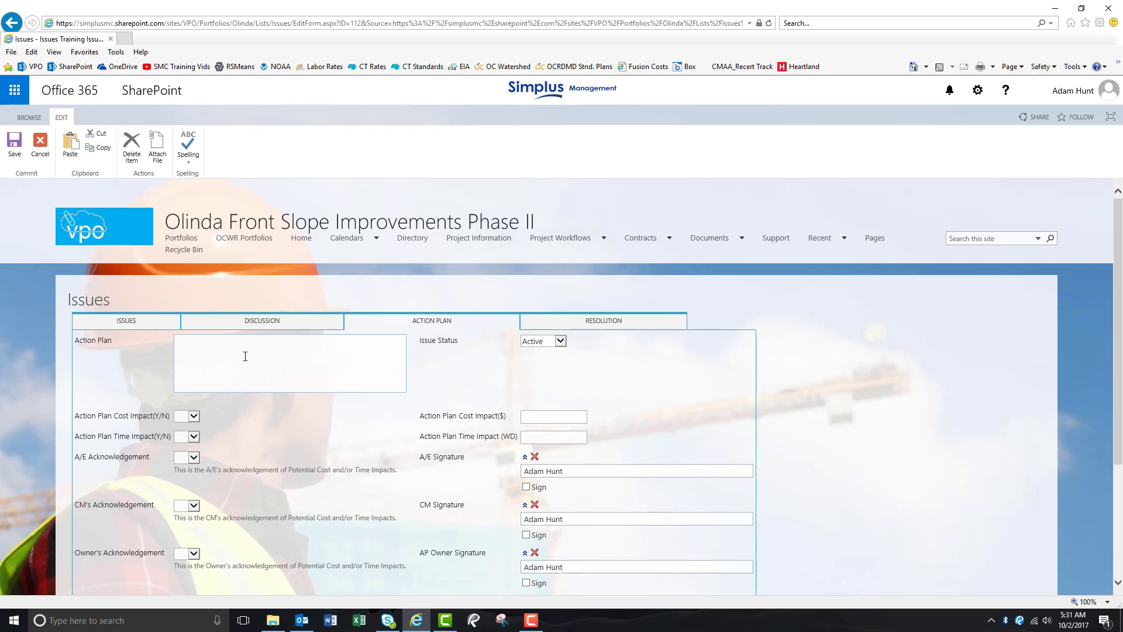
{"action": "type", "text": "A video has"}
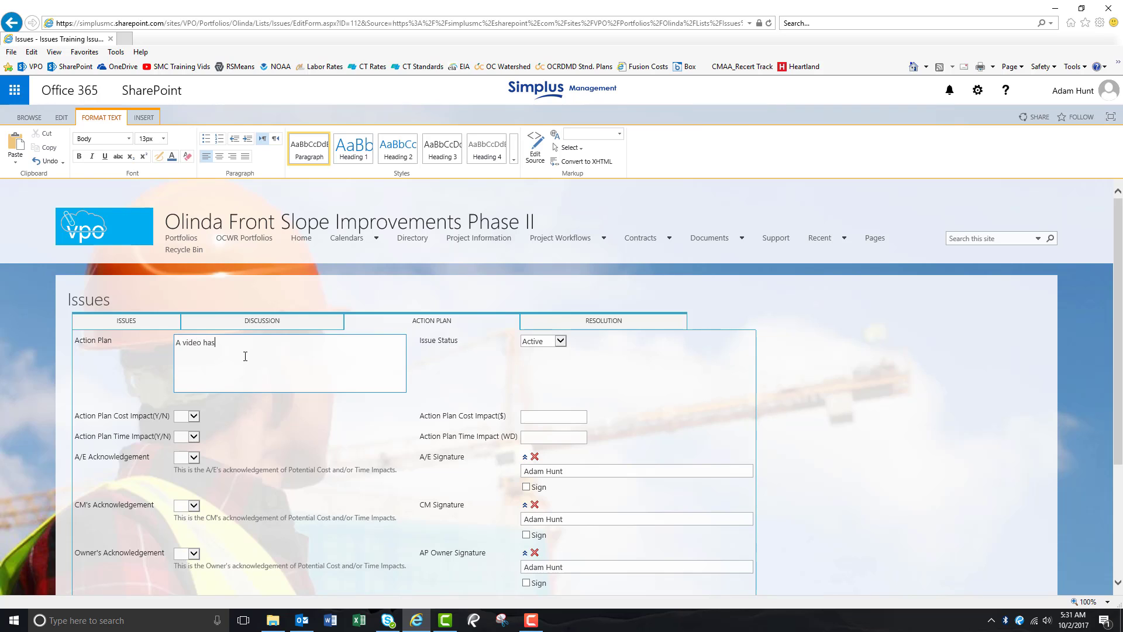
{"action": "type", "text": " been created for training."}
Enter "Simplus has created a training video for the Issues Module in VPO." as the issue's Resolution
{"action": "left_click", "coordinate": [611, 328]}
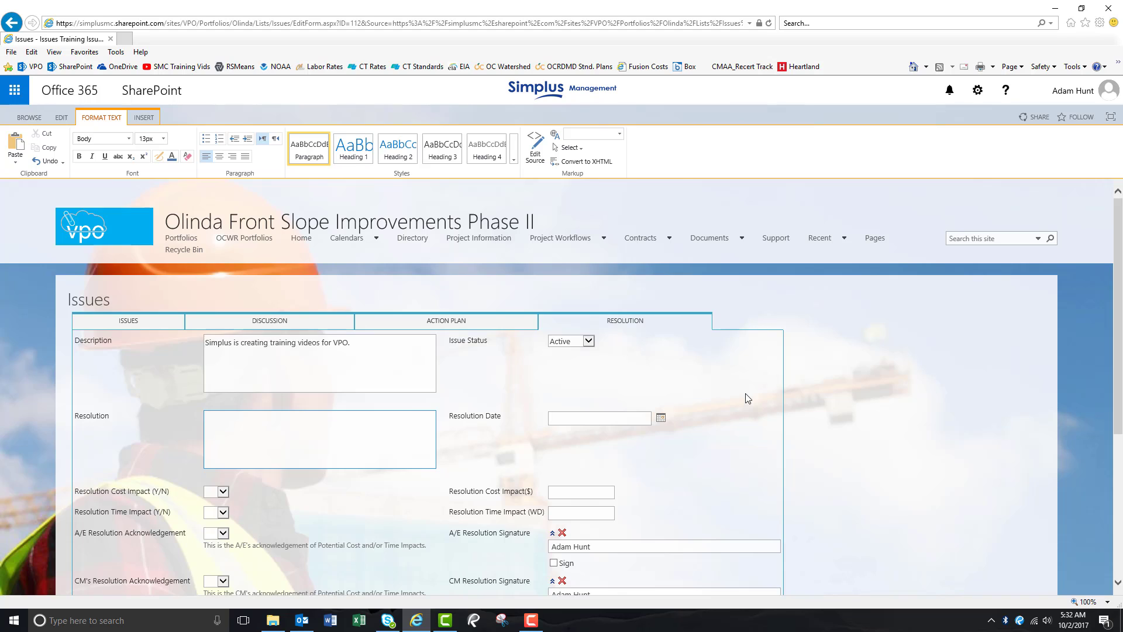
{"action": "type", "text": "Simplus has created a training video for the Issues "}
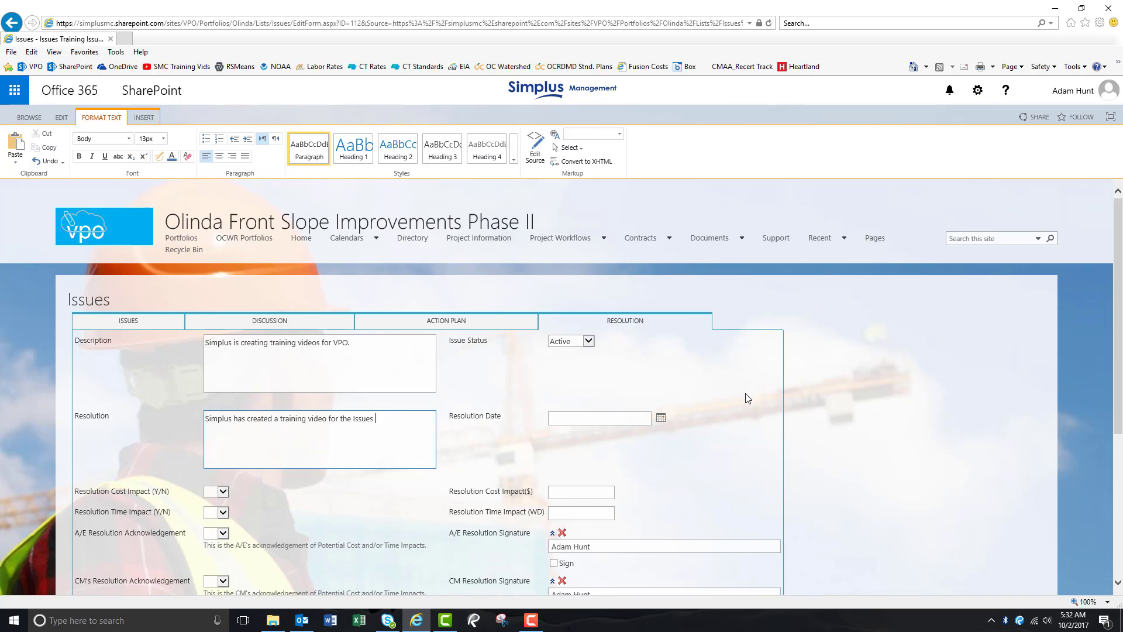
{"action": "type", "text": "Module in VPO."}
Set the Issue Status to Resolved and the Resolution Date to 10/9/2017
{"action": "left_click", "coordinate": [639, 411]}
{"action": "left_click", "coordinate": [590, 341]}
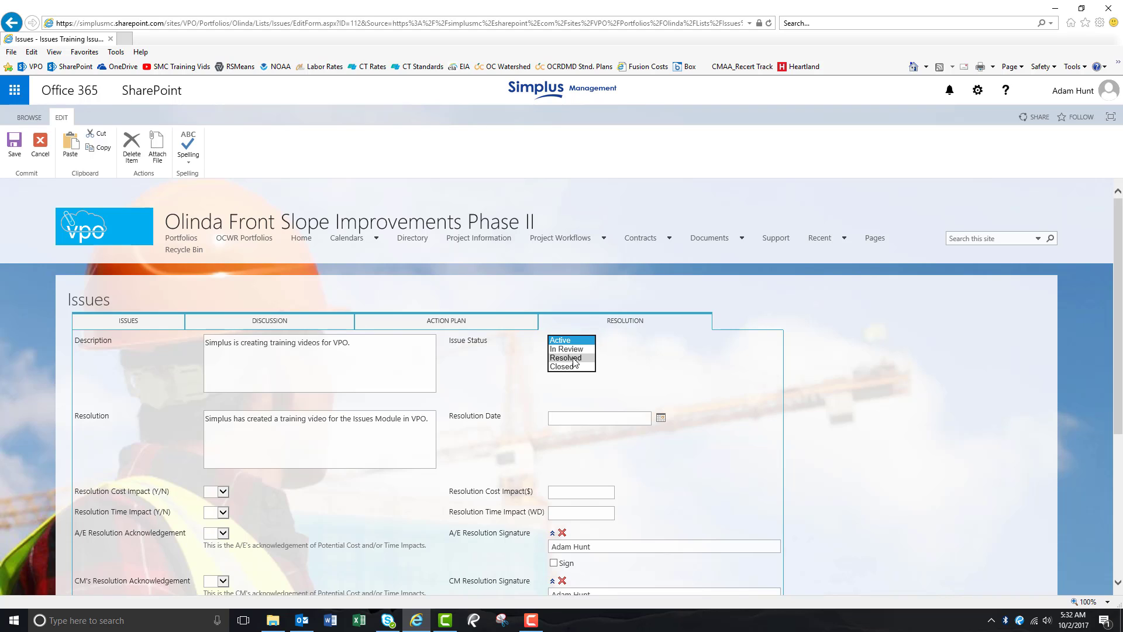
{"action": "left_click", "coordinate": [575, 358]}
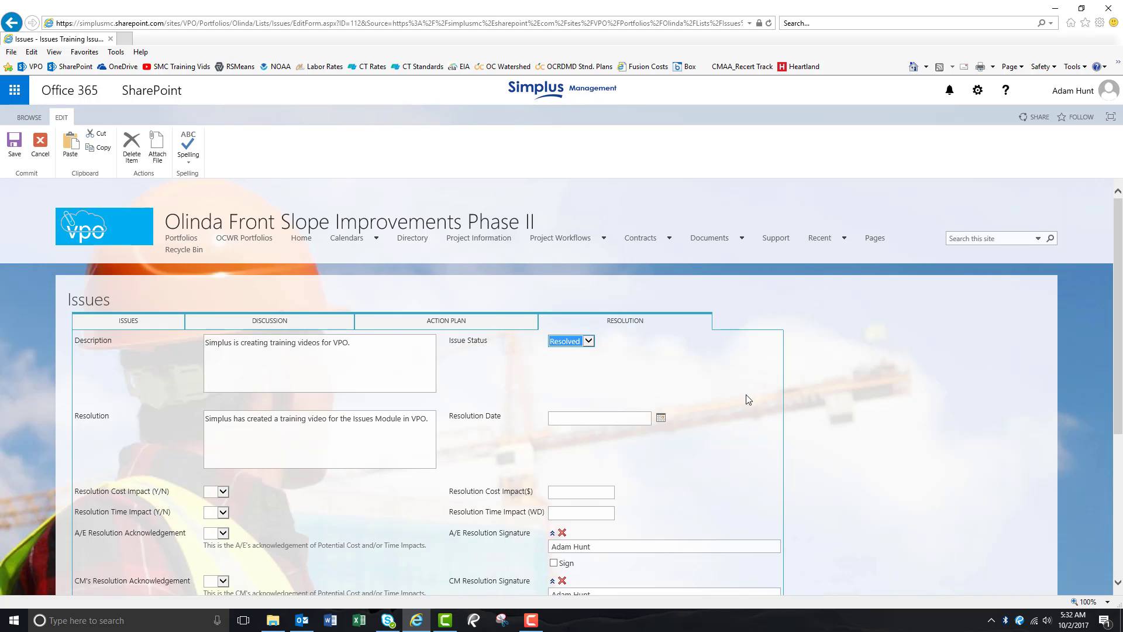
{"action": "left_click", "coordinate": [660, 420]}
{"action": "left_click", "coordinate": [582, 479]}
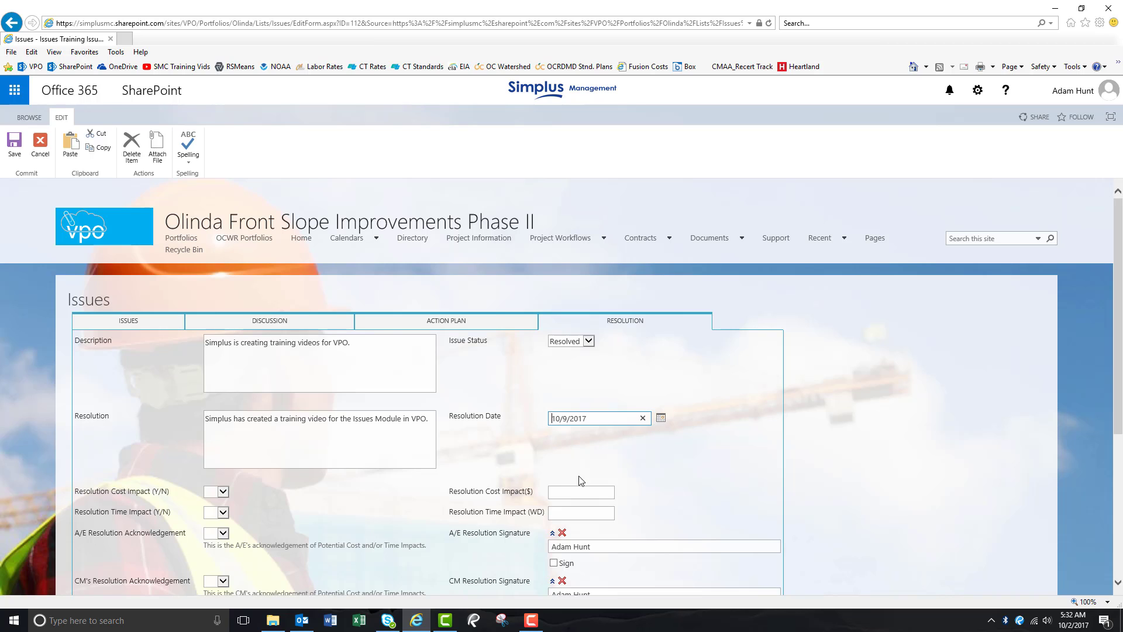
Examine the A/E, CM and Owner resolution acknowledgement choices and their signature fields, leaving them blank
{"action": "scroll", "coordinate": [734, 466], "scroll_direction": "down", "scroll_amount": 3}
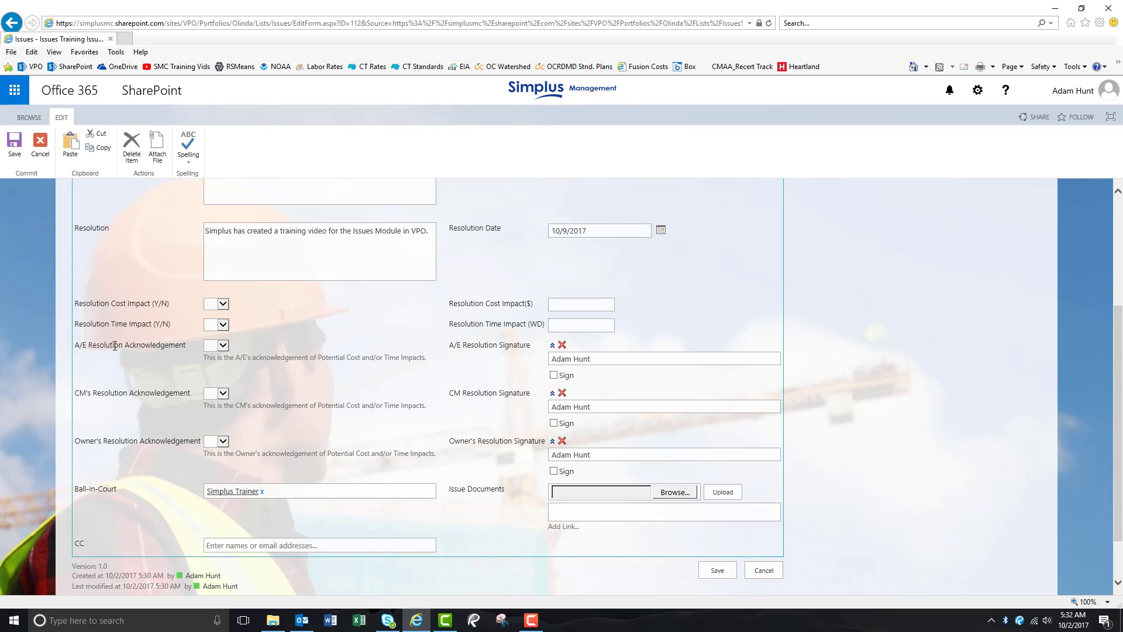
{"action": "left_click", "coordinate": [224, 347]}
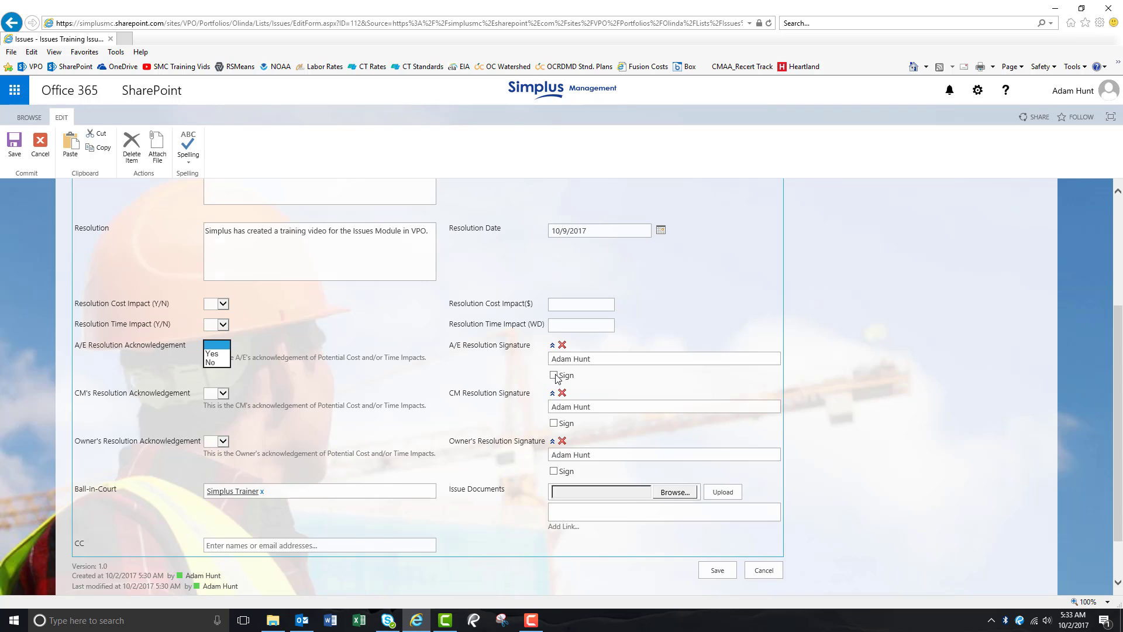
{"action": "left_click", "coordinate": [222, 393]}
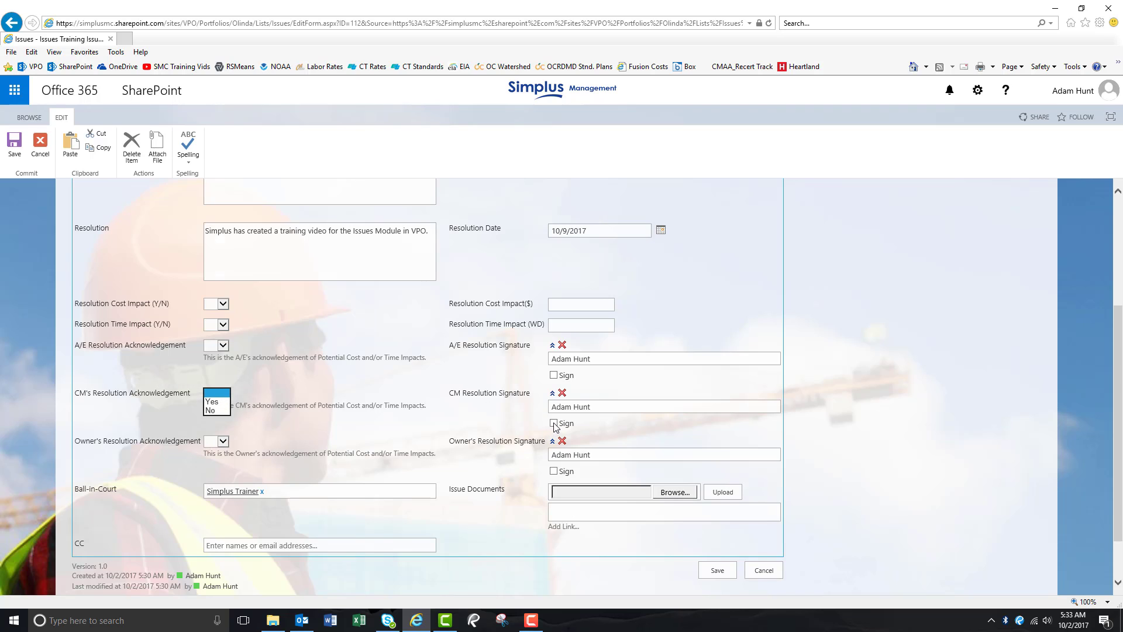
{"action": "left_click", "coordinate": [504, 423]}
{"action": "left_click", "coordinate": [223, 442]}
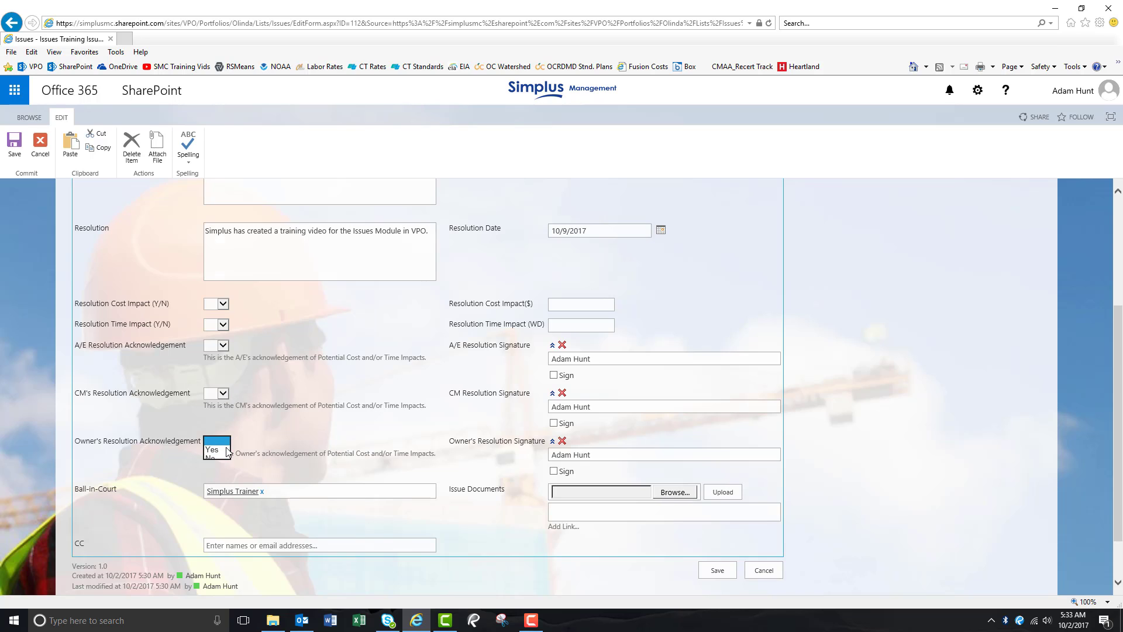
{"action": "left_click", "coordinate": [422, 442]}
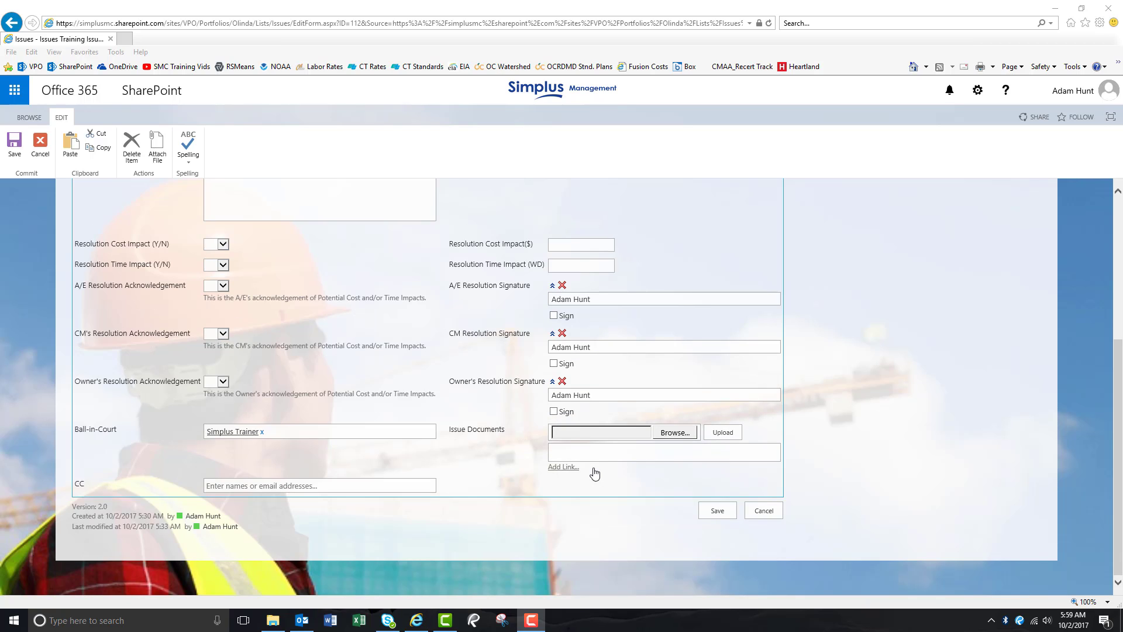
Review the completed Resolution section and save the edited issue
{"action": "scroll", "coordinate": [497, 465], "scroll_direction": "up", "scroll_amount": 5}
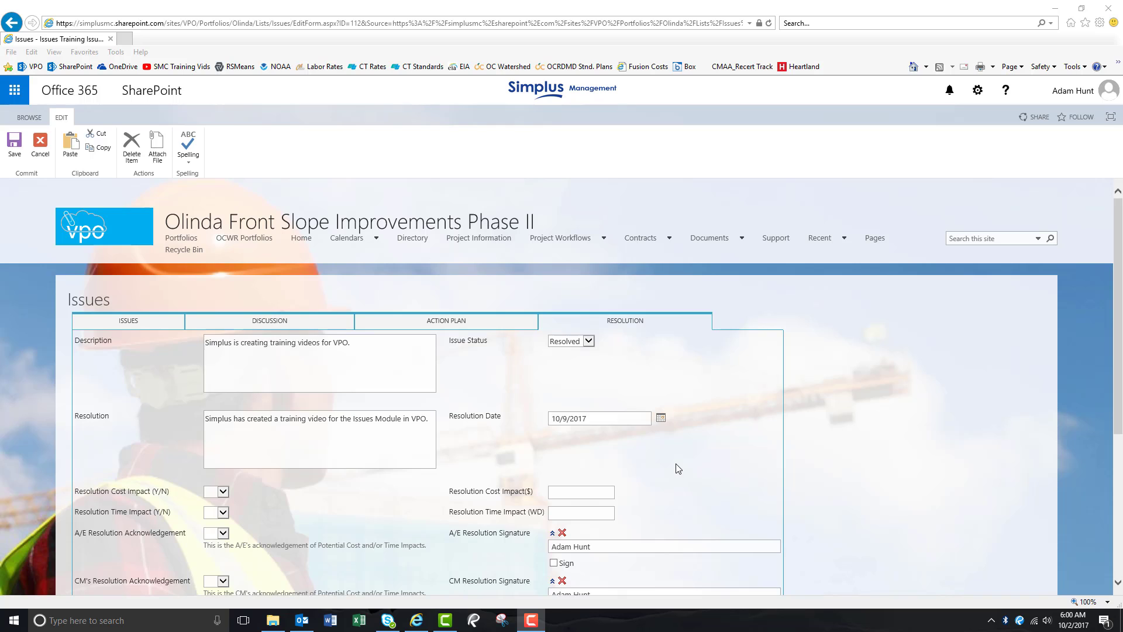
{"action": "scroll", "coordinate": [678, 468], "scroll_direction": "down", "scroll_amount": 5}
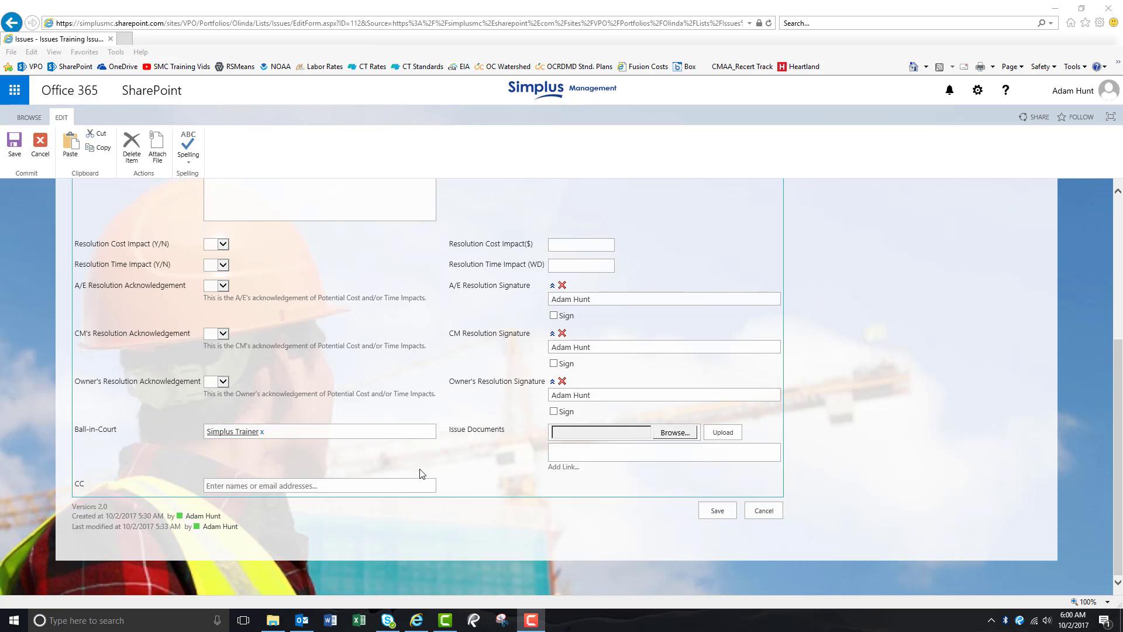
{"action": "left_click", "coordinate": [719, 512]}
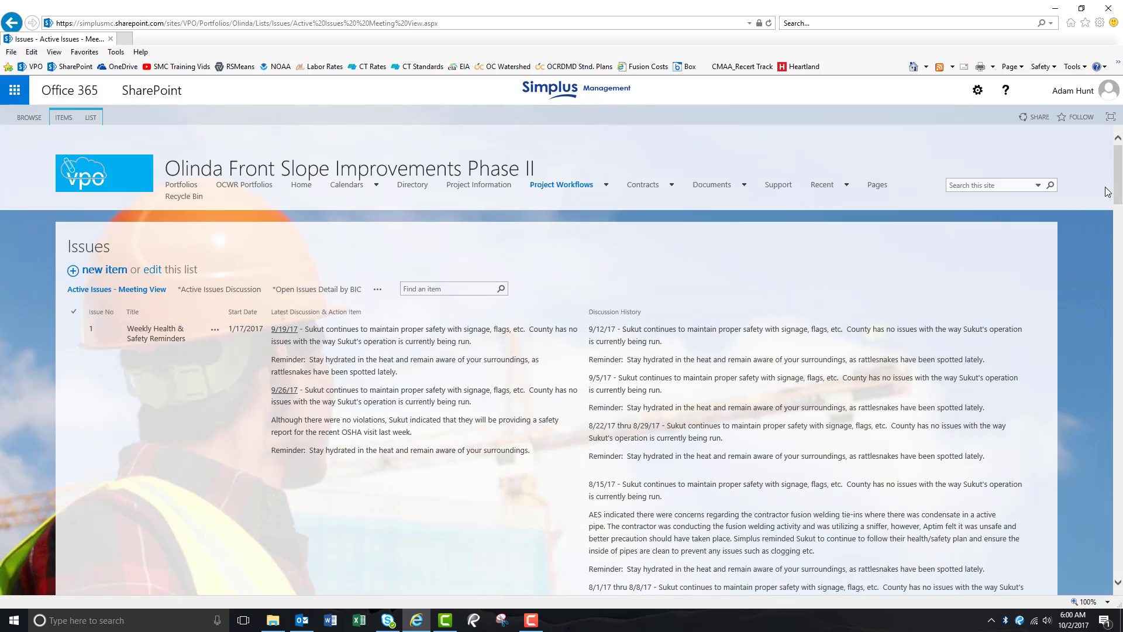
Look through the Active Issues - Meeting View list and switch it to Quick Edit
{"action": "left_click_drag", "start_coordinate": [1118, 188], "coordinate": [1120, 571]}
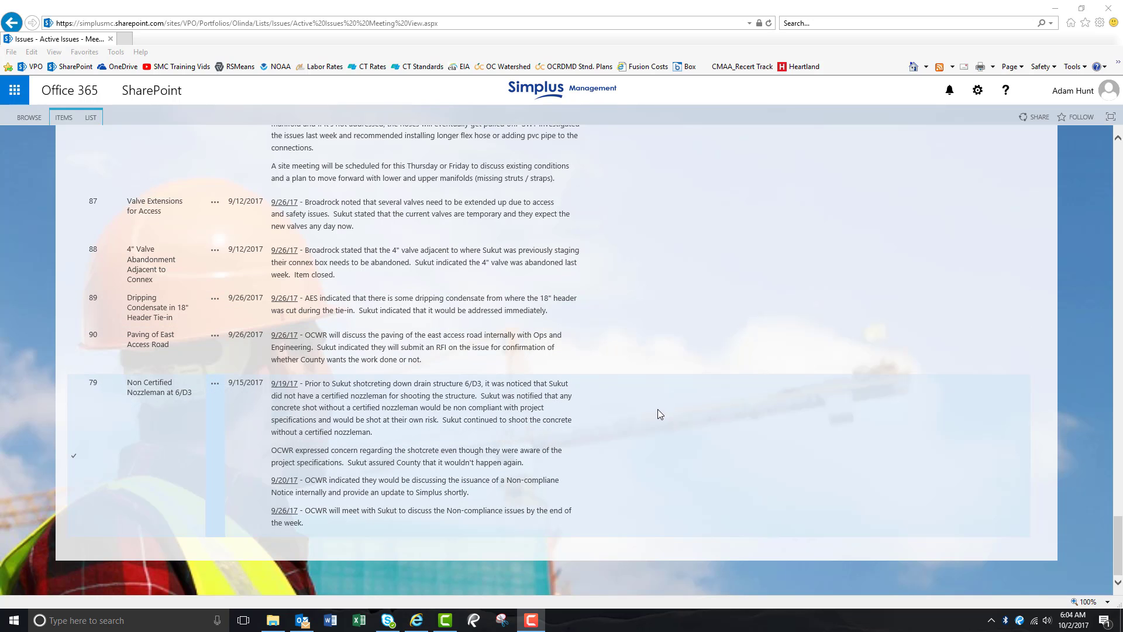
{"action": "scroll", "coordinate": [658, 412], "scroll_direction": "up", "scroll_amount": 10}
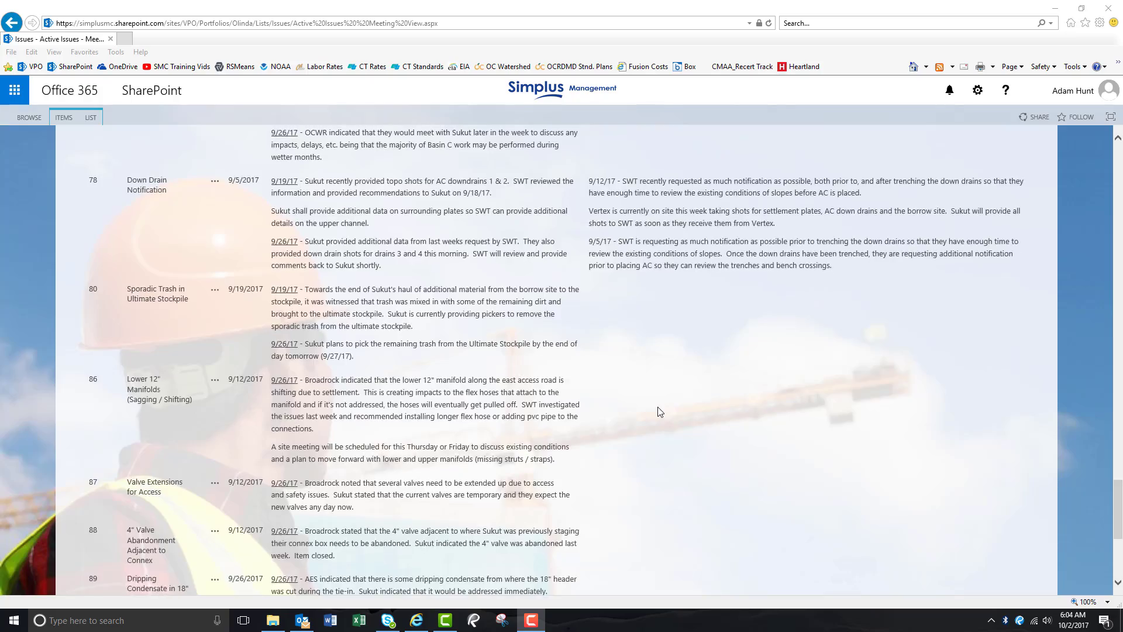
{"action": "scroll", "coordinate": [659, 411], "scroll_direction": "up", "scroll_amount": 15}
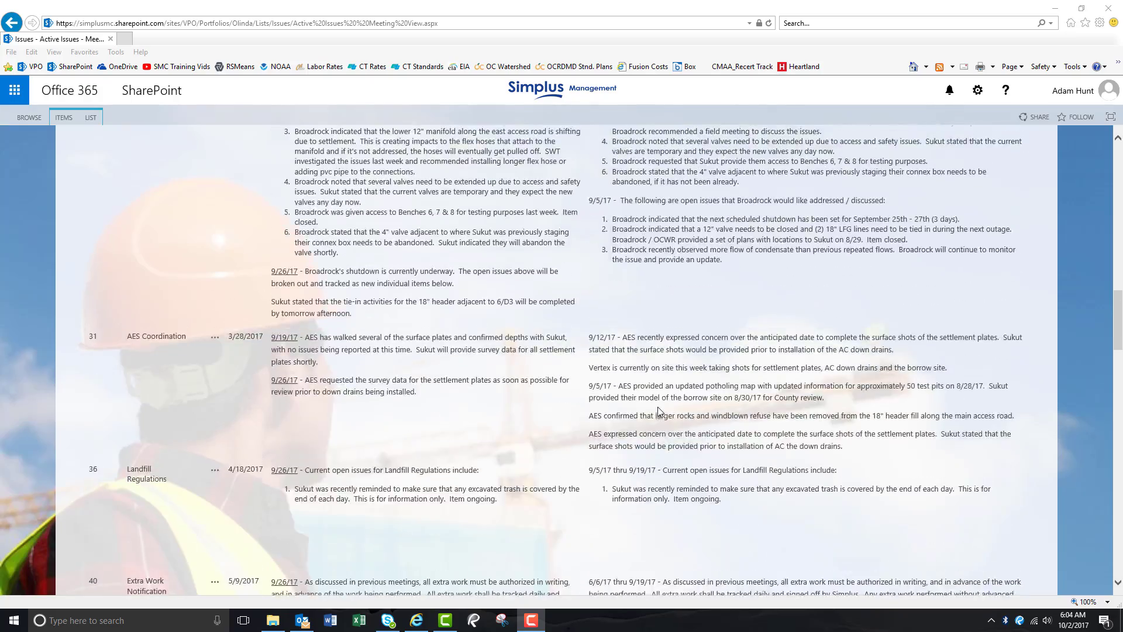
{"action": "scroll", "coordinate": [658, 412], "scroll_direction": "up", "scroll_amount": 10}
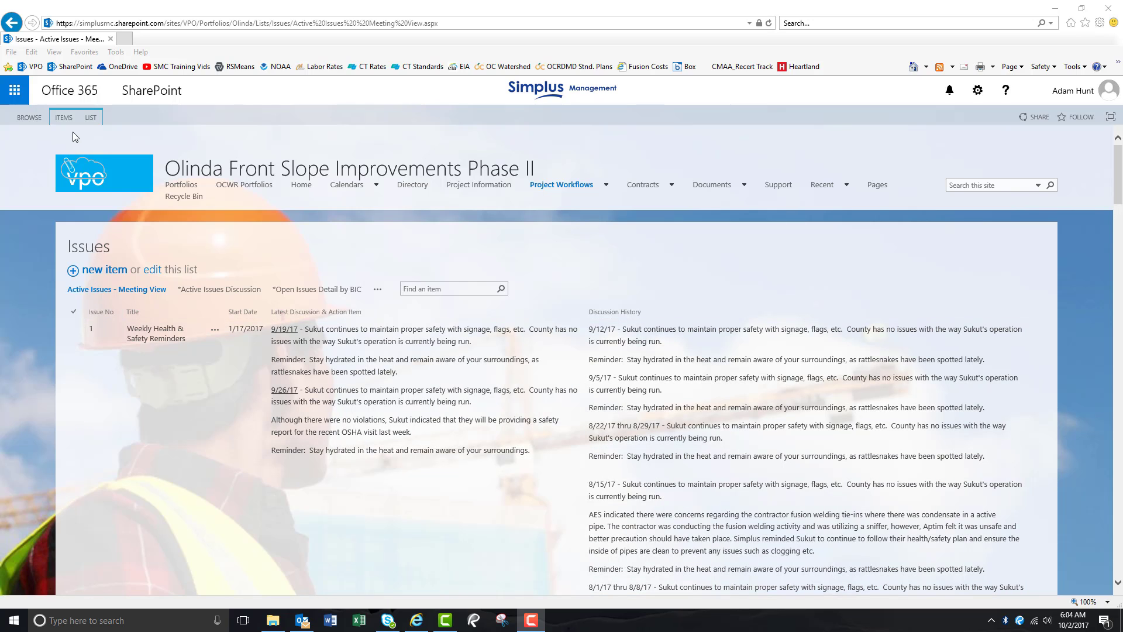
{"action": "left_click", "coordinate": [89, 119]}
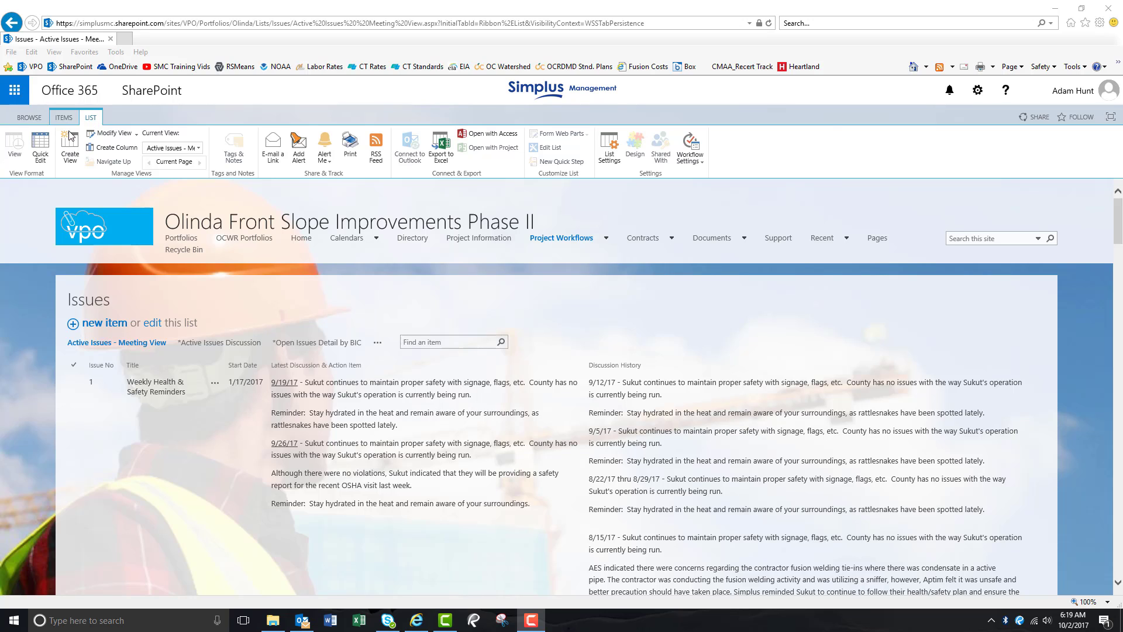
{"action": "left_click", "coordinate": [39, 150]}
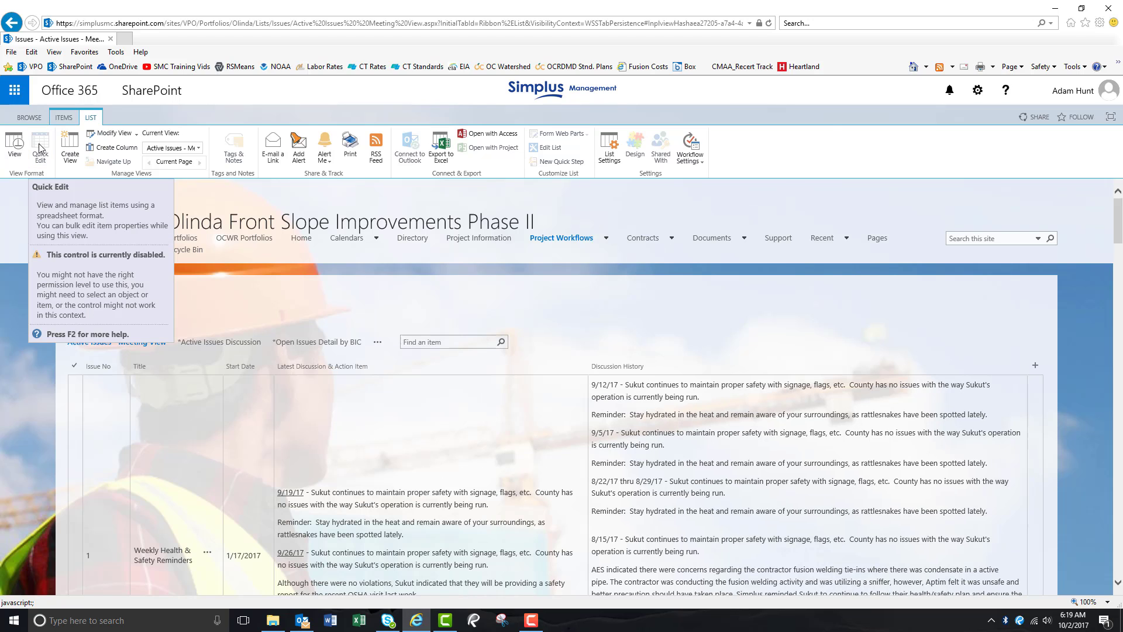
In Weekly Health & Safety Reminders, move the 9/19/17 entry with its reminder from Latest Discussion & Action Item to the start of Discussion History
{"action": "scroll", "coordinate": [532, 421], "scroll_direction": "down", "scroll_amount": 5}
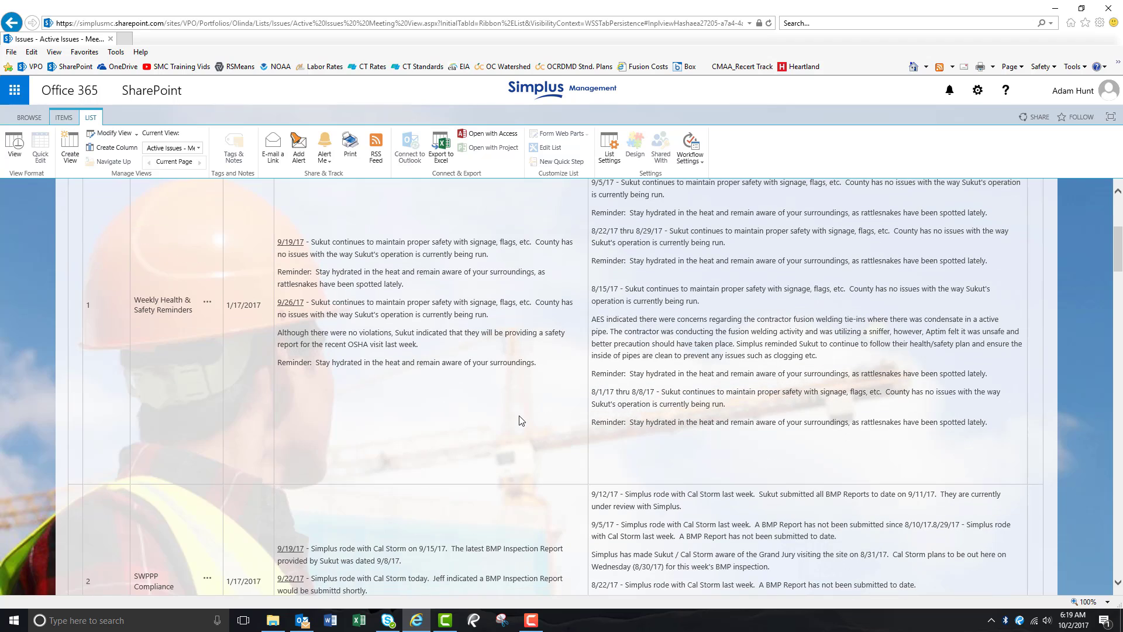
{"action": "scroll", "coordinate": [530, 413], "scroll_direction": "up", "scroll_amount": 2}
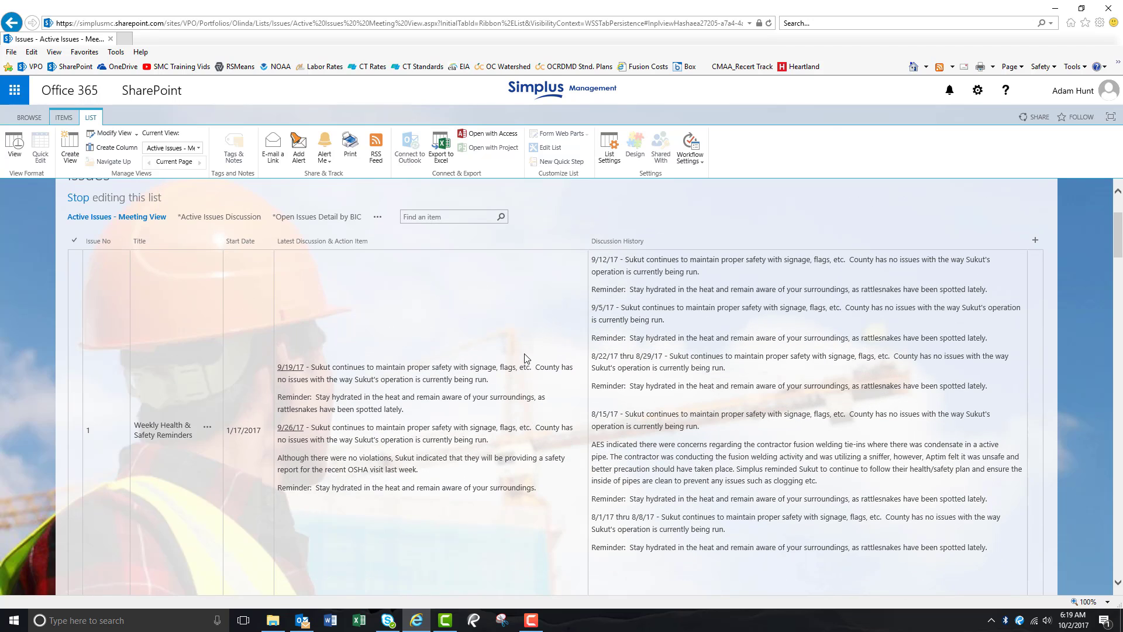
{"action": "scroll", "coordinate": [524, 353], "scroll_direction": "down", "scroll_amount": 2}
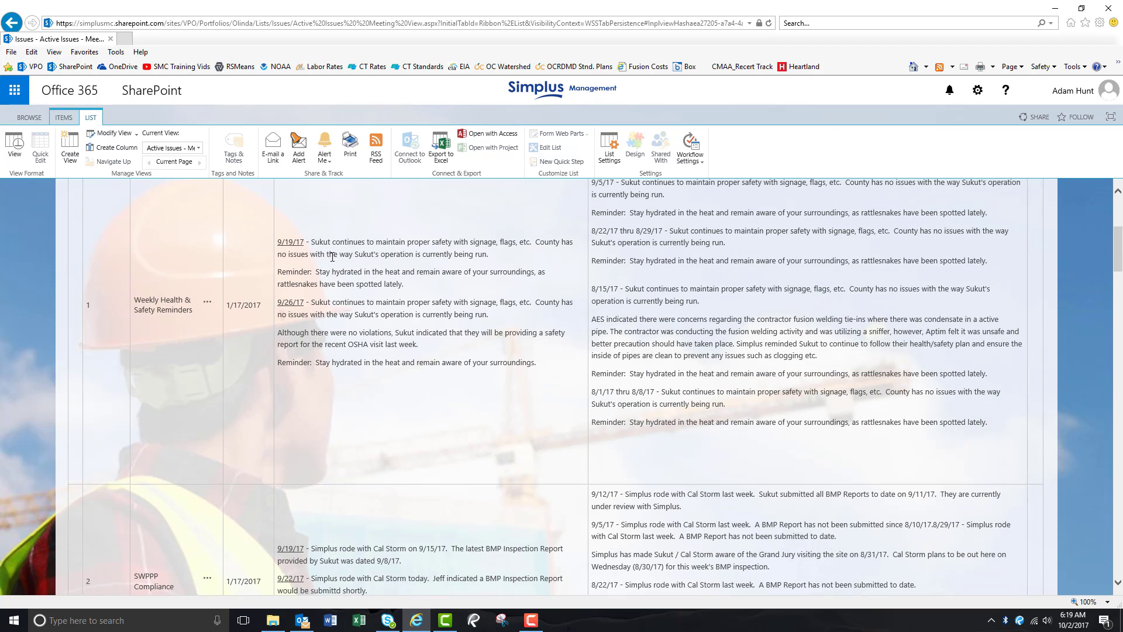
{"action": "left_click", "coordinate": [490, 352]}
{"action": "left_click", "coordinate": [476, 367]}
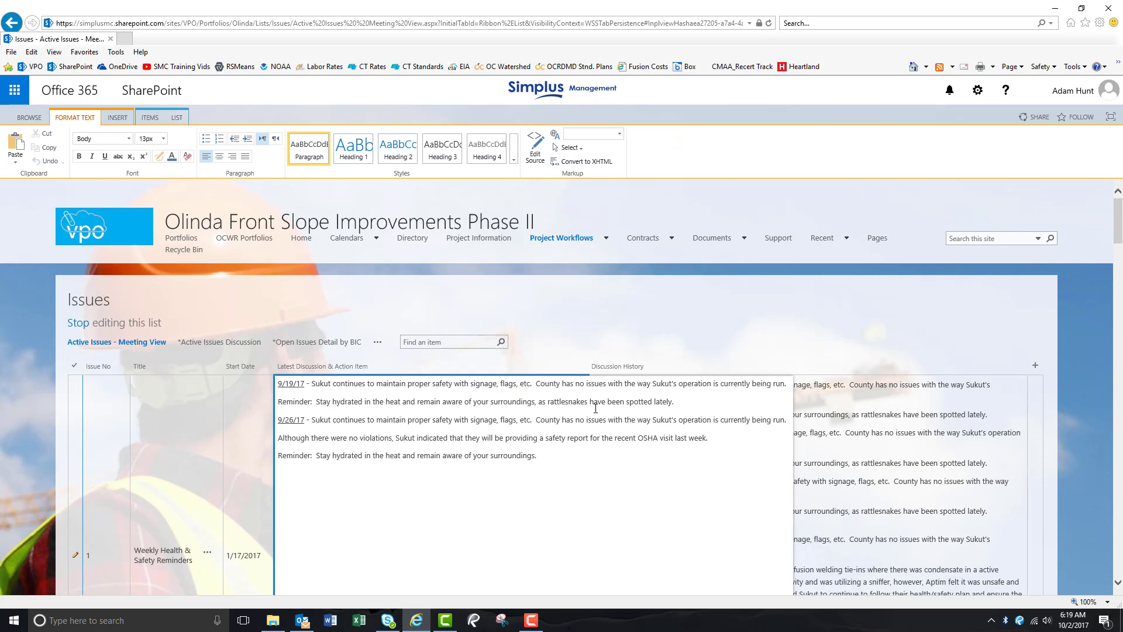
{"action": "left_click_drag", "start_coordinate": [677, 279], "coordinate": [266, 265]}
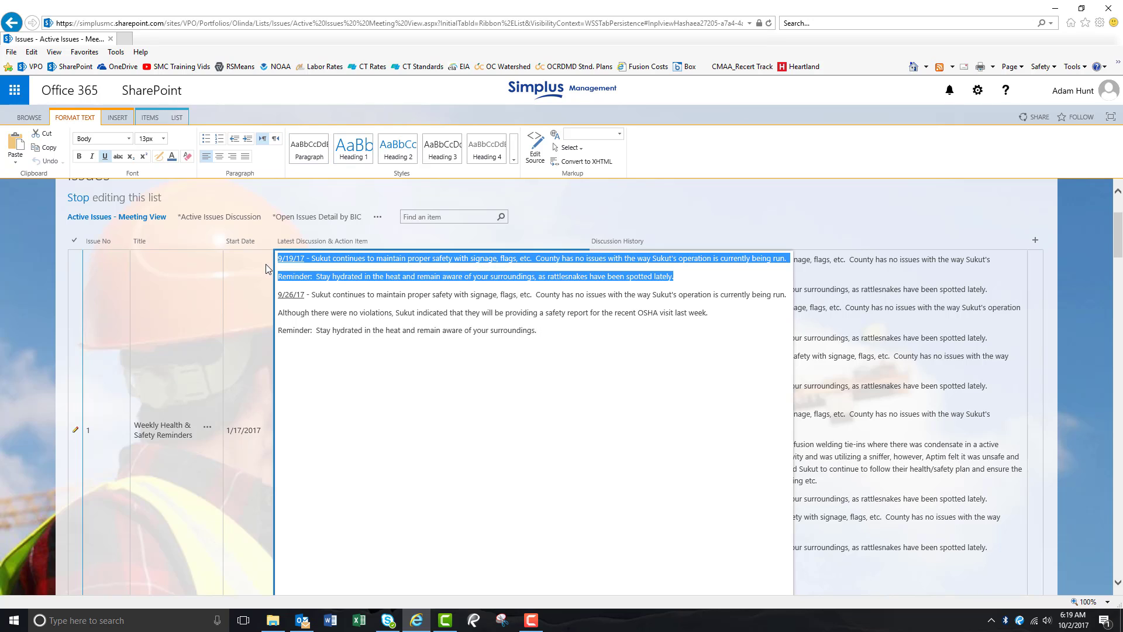
{"action": "right_click", "coordinate": [352, 258]}
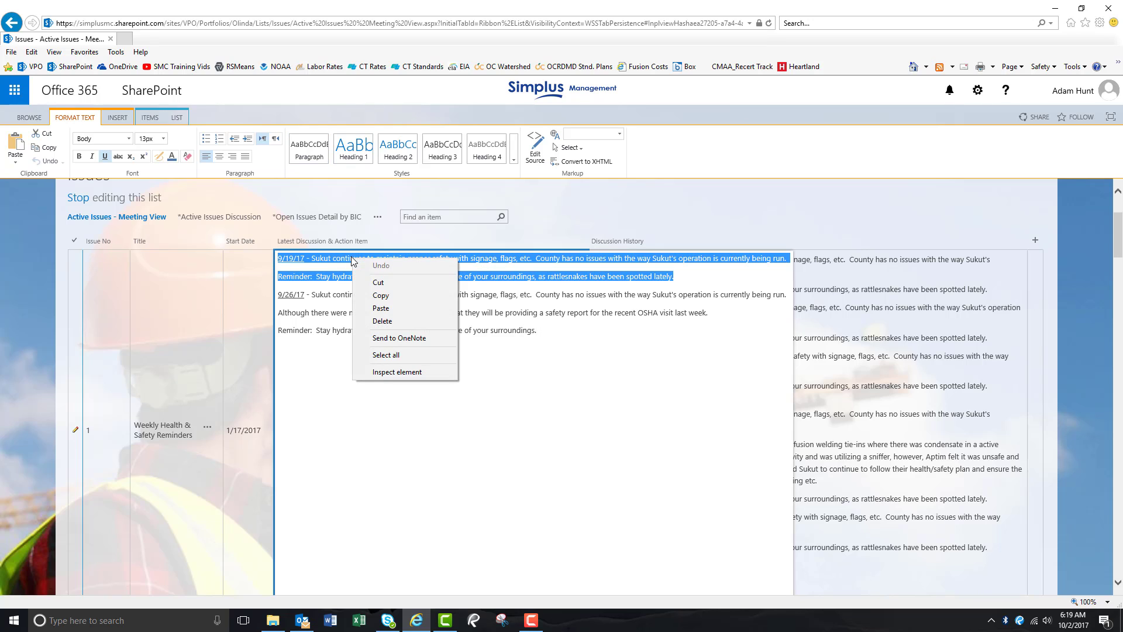
{"action": "left_click", "coordinate": [385, 282]}
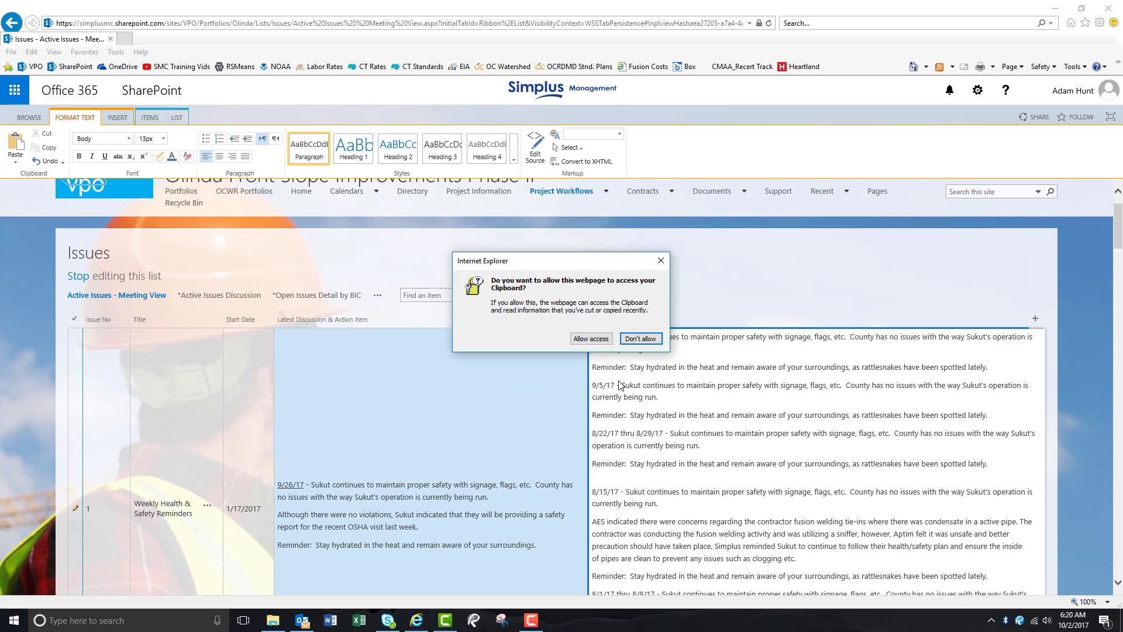
{"action": "key", "text": "Return"}
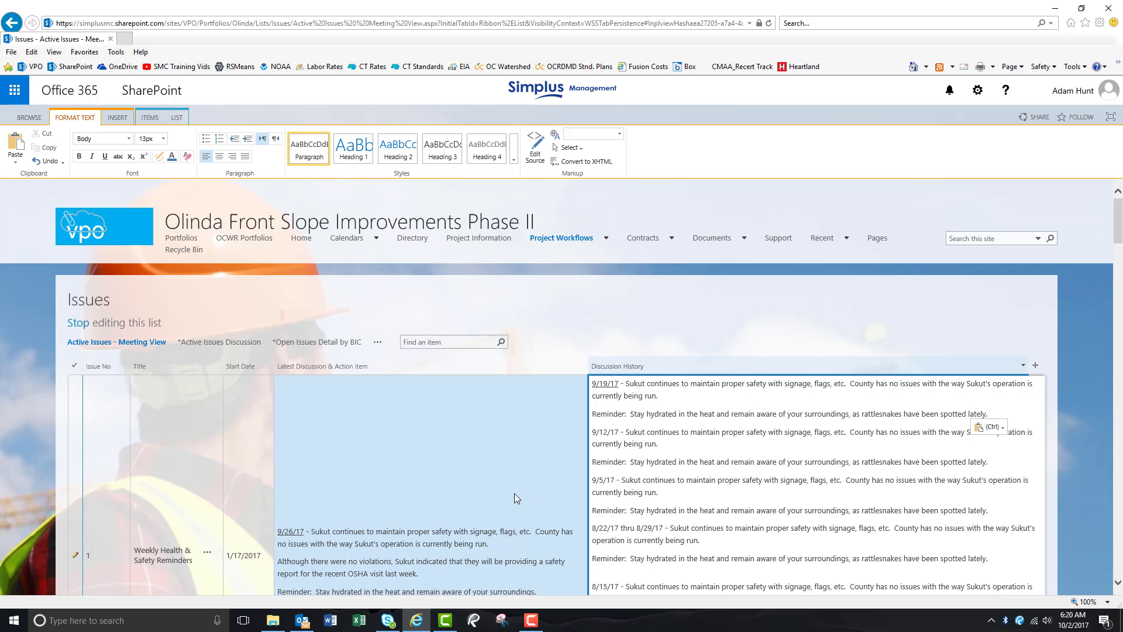
In Weekly Health & Safety Reminders' Latest Discussion & Action Item, remove the leading blank line and append "10/2/17 - Update?" with the date underlined
{"action": "left_click", "coordinate": [493, 494]}
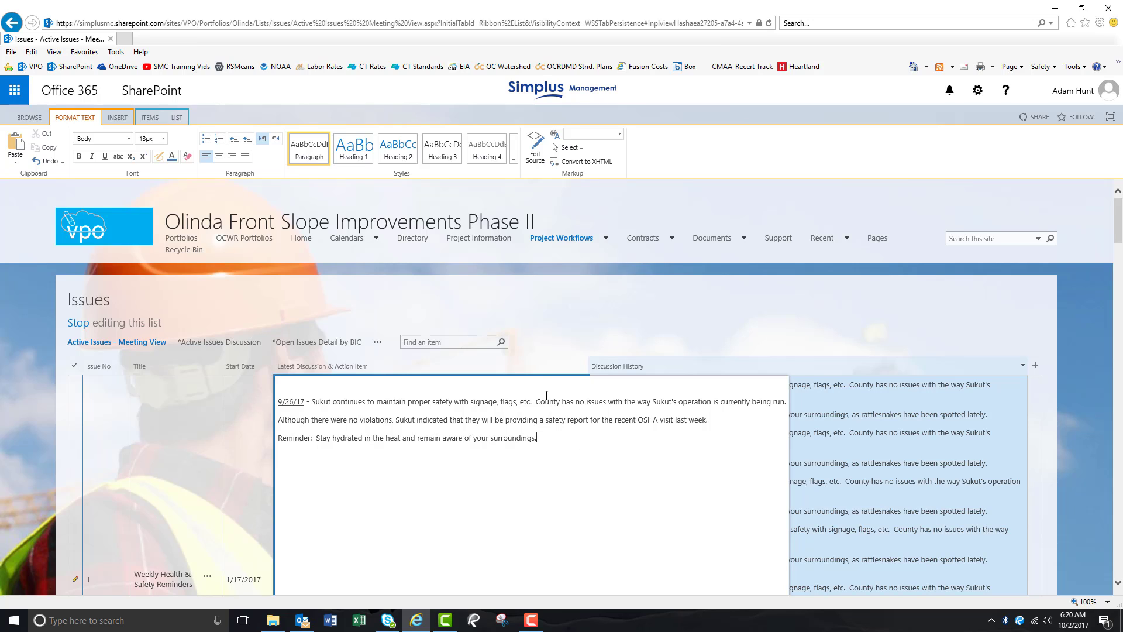
{"action": "left_click", "coordinate": [543, 385]}
{"action": "key", "text": "Delete"}
{"action": "left_click", "coordinate": [572, 422]}
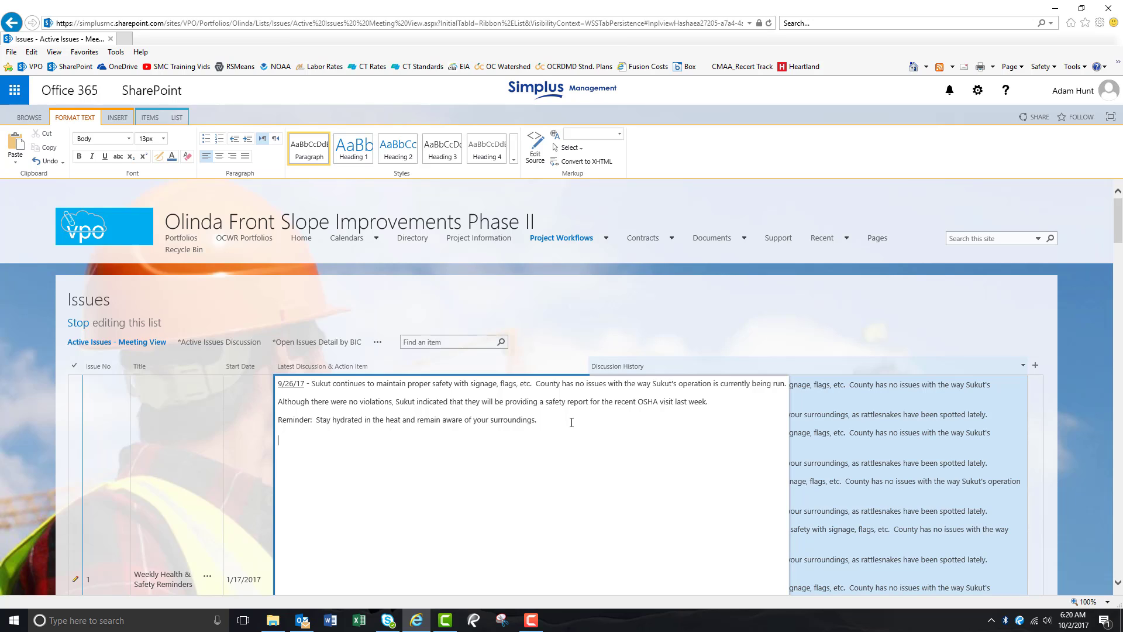
{"action": "key", "text": "ctrl+u"}
{"action": "type", "text": "10/2/17 - Update?"}
{"action": "scroll", "coordinate": [559, 449], "scroll_direction": "down", "scroll_amount": 2}
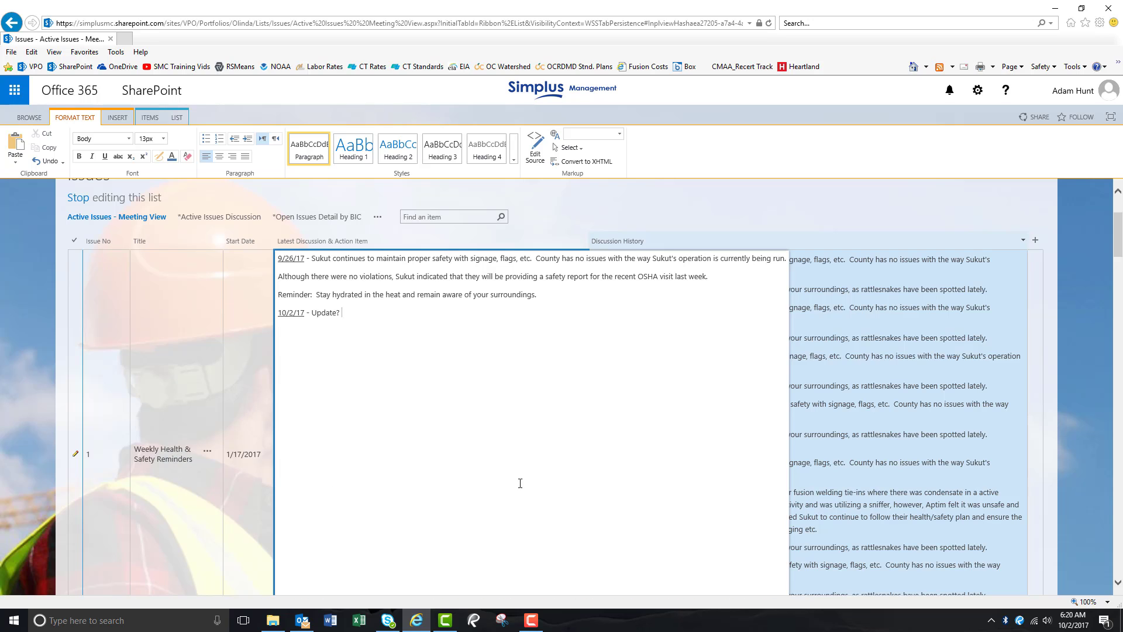
{"action": "scroll", "coordinate": [521, 483], "scroll_direction": "down", "scroll_amount": 2}
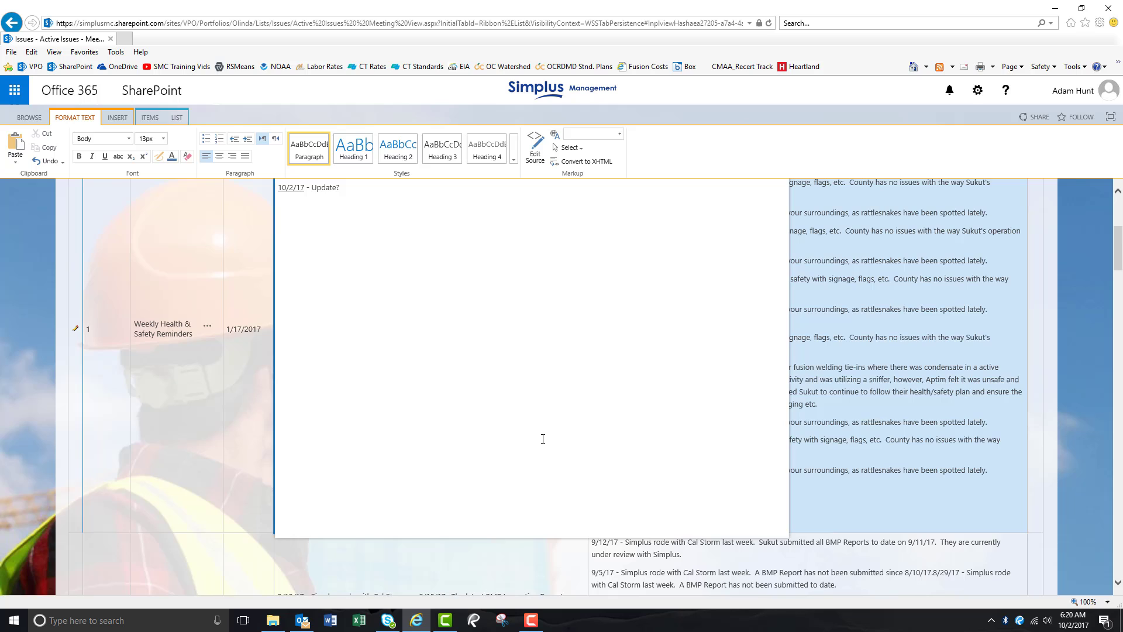
{"action": "left_click", "coordinate": [506, 585]}
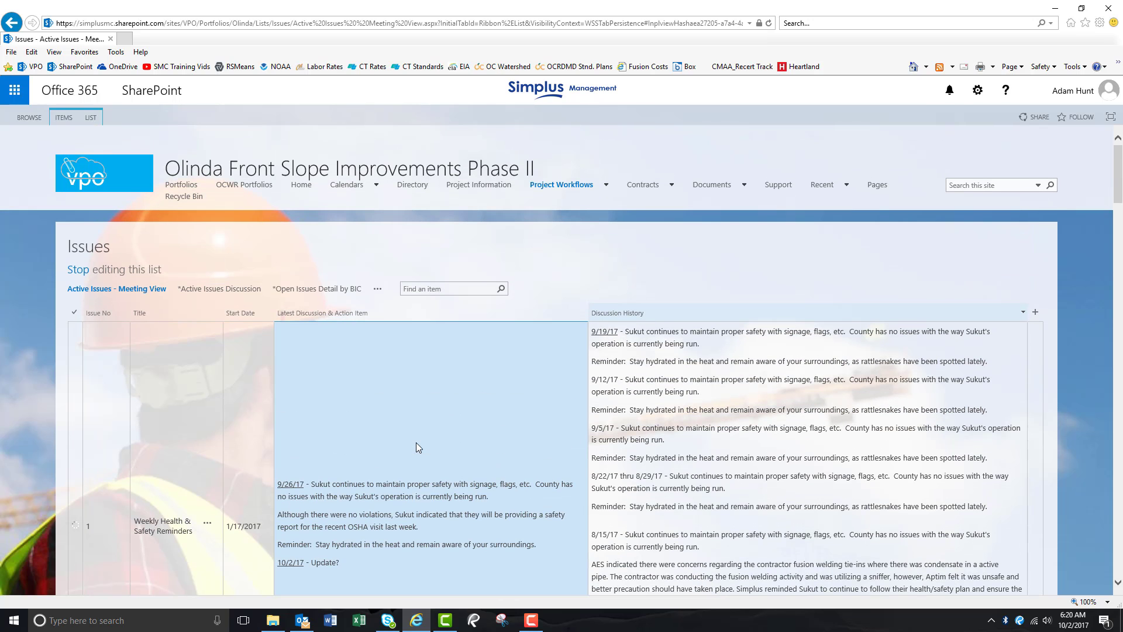
Open the issues list's print preview and choose the Active Issues Discussion template
{"action": "left_click", "coordinate": [91, 119]}
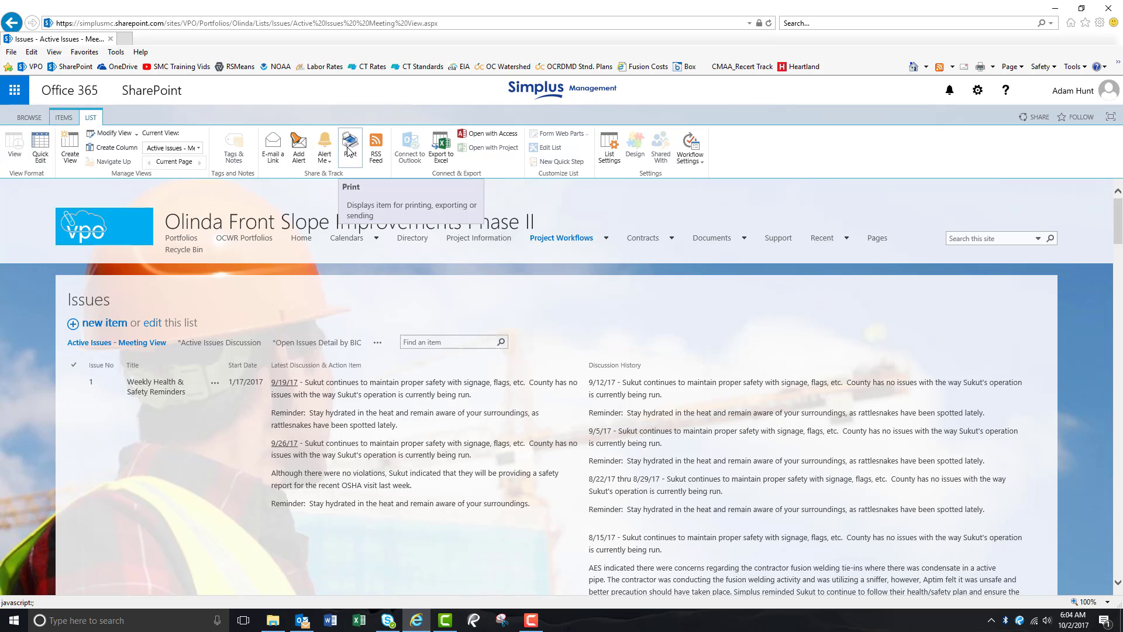
{"action": "left_click", "coordinate": [347, 153]}
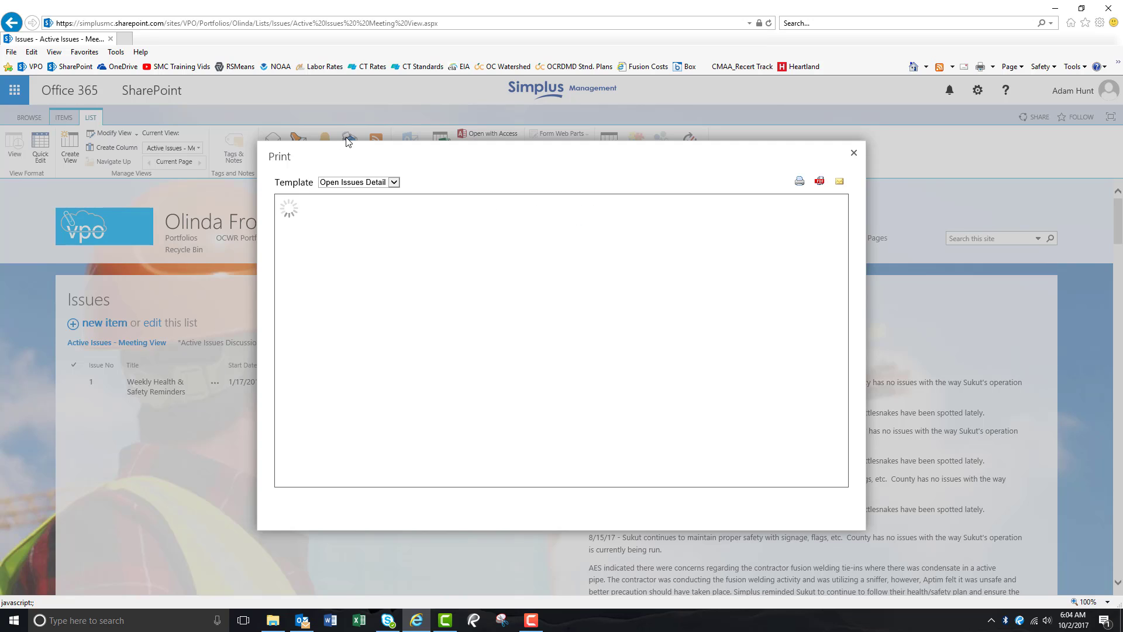
{"action": "left_click", "coordinate": [394, 182]}
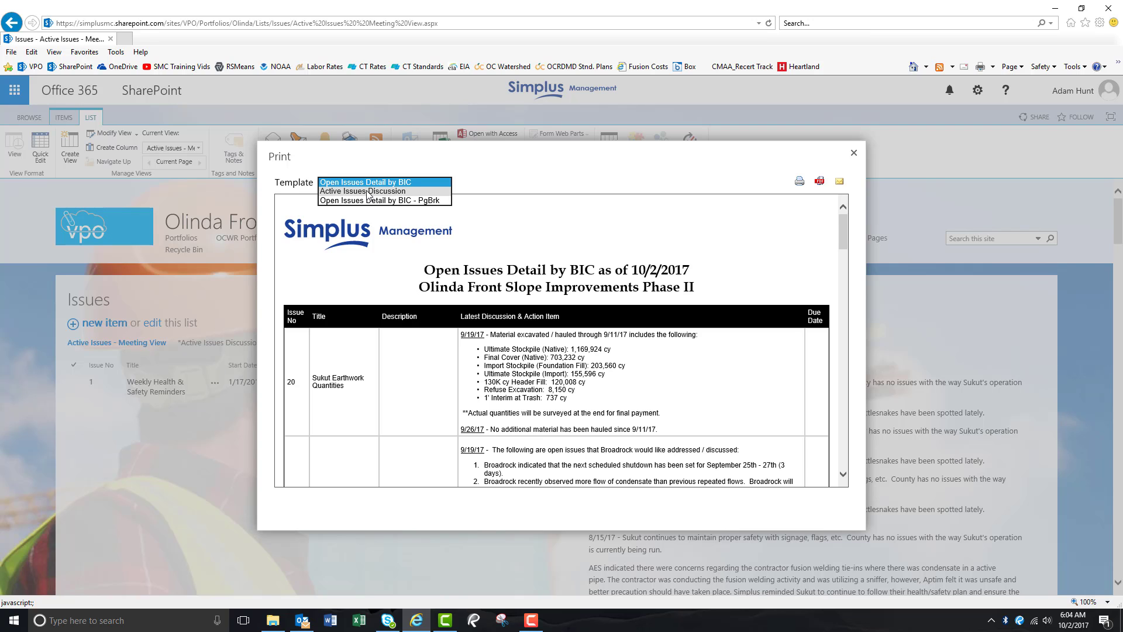
{"action": "left_click", "coordinate": [401, 192]}
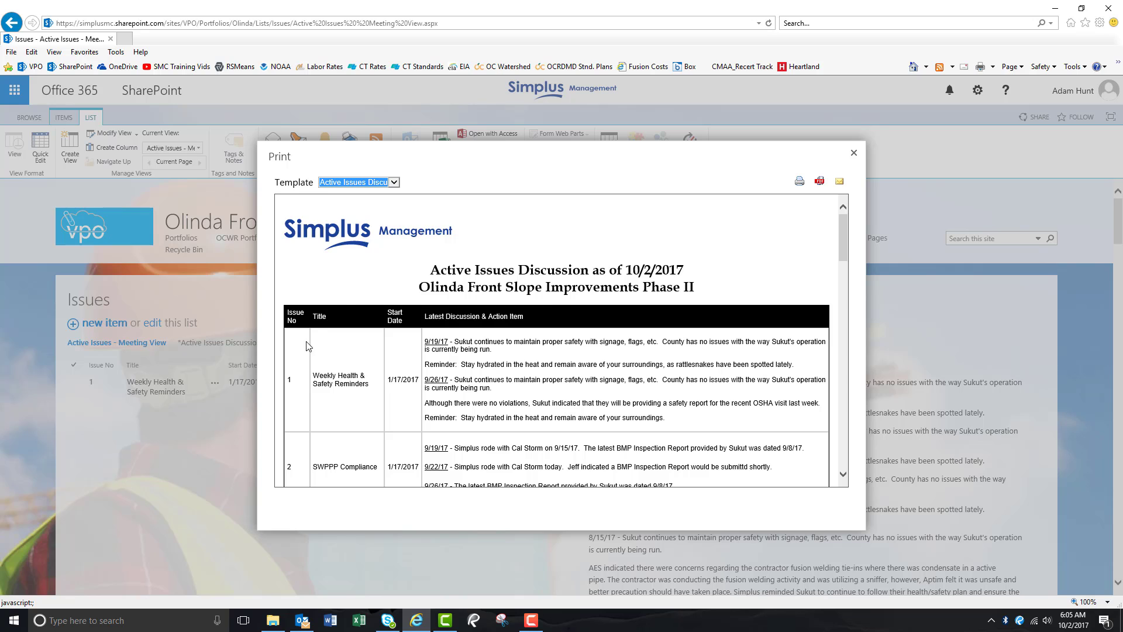
Examine the issue entries in the Active Issues Discussion report from start to the later issues, and close the print preview
{"action": "scroll", "coordinate": [305, 355], "scroll_direction": "down", "scroll_amount": 1}
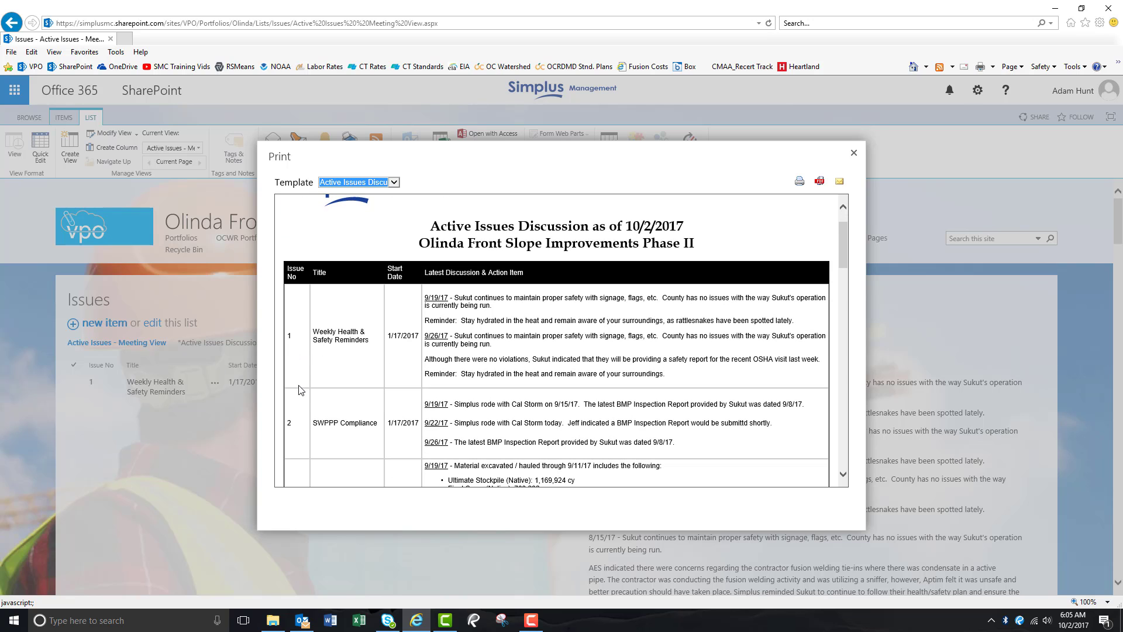
{"action": "scroll", "coordinate": [299, 398], "scroll_direction": "down", "scroll_amount": 1}
{"action": "scroll", "coordinate": [300, 402], "scroll_direction": "down", "scroll_amount": 3}
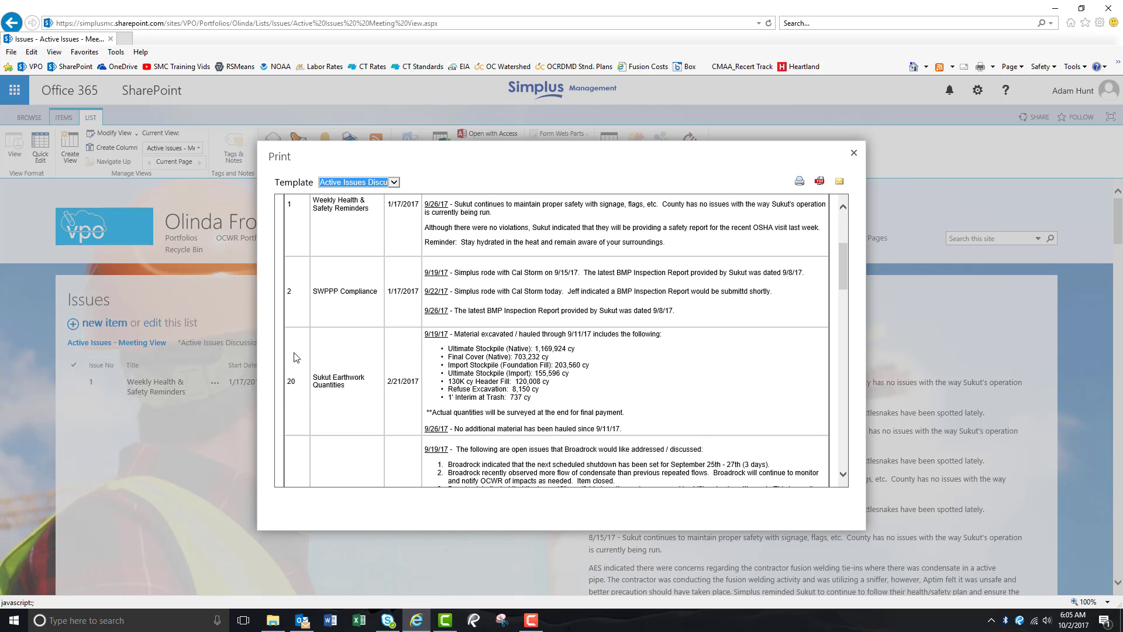
{"action": "scroll", "coordinate": [296, 362], "scroll_direction": "down", "scroll_amount": 8}
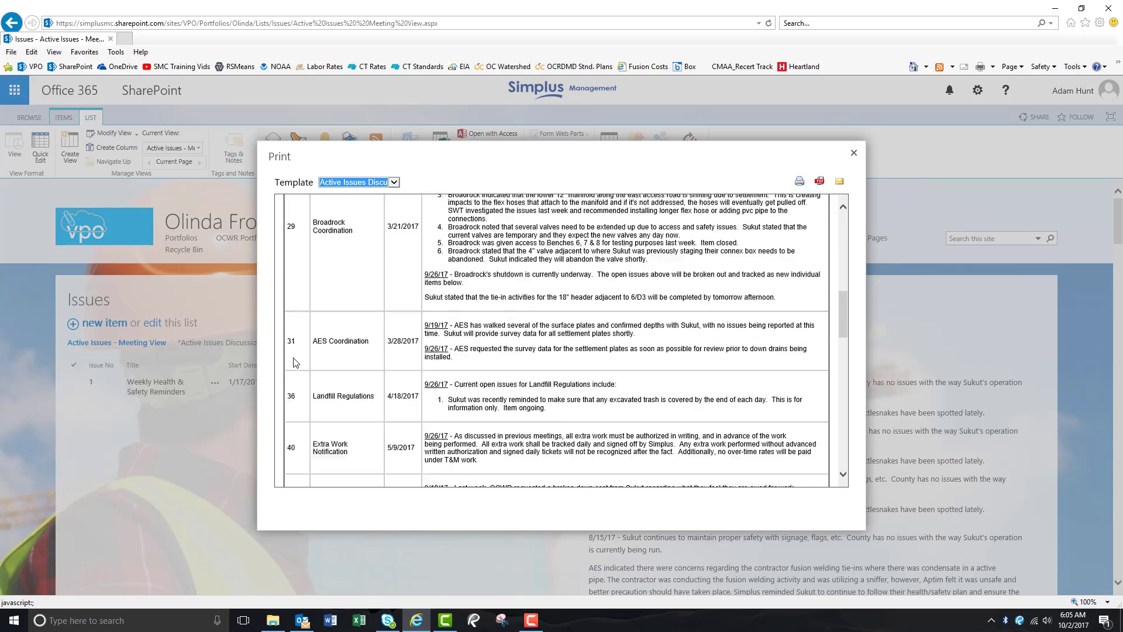
{"action": "scroll", "coordinate": [294, 358], "scroll_direction": "down", "scroll_amount": 7}
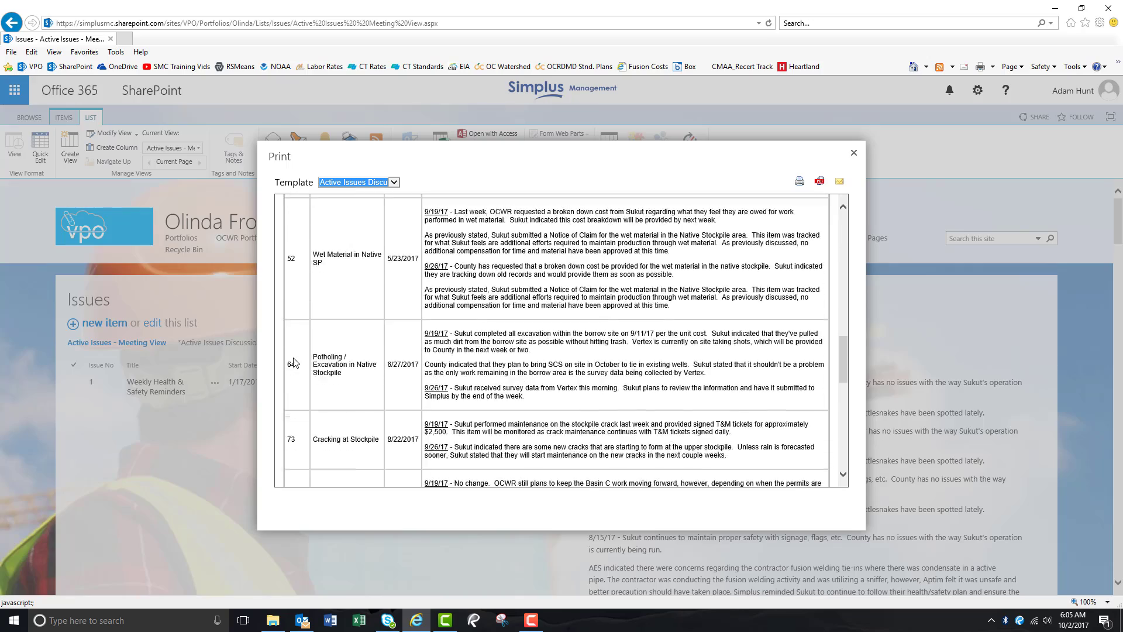
{"action": "scroll", "coordinate": [294, 358], "scroll_direction": "up", "scroll_amount": 9}
{"action": "scroll", "coordinate": [294, 358], "scroll_direction": "up", "scroll_amount": 10}
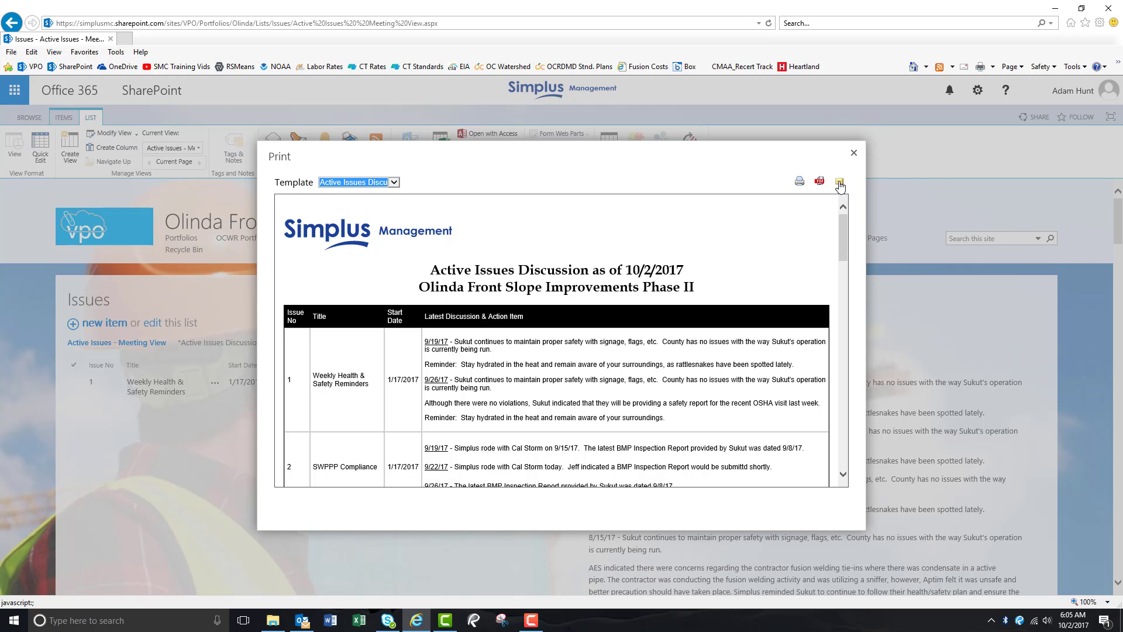
{"action": "left_click", "coordinate": [854, 155]}
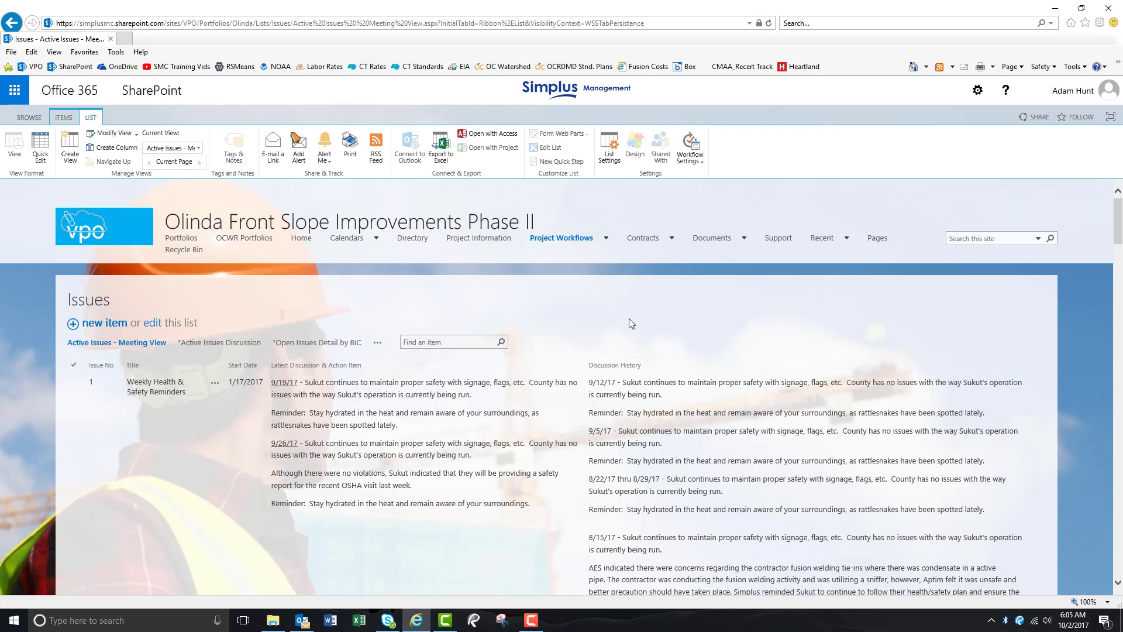